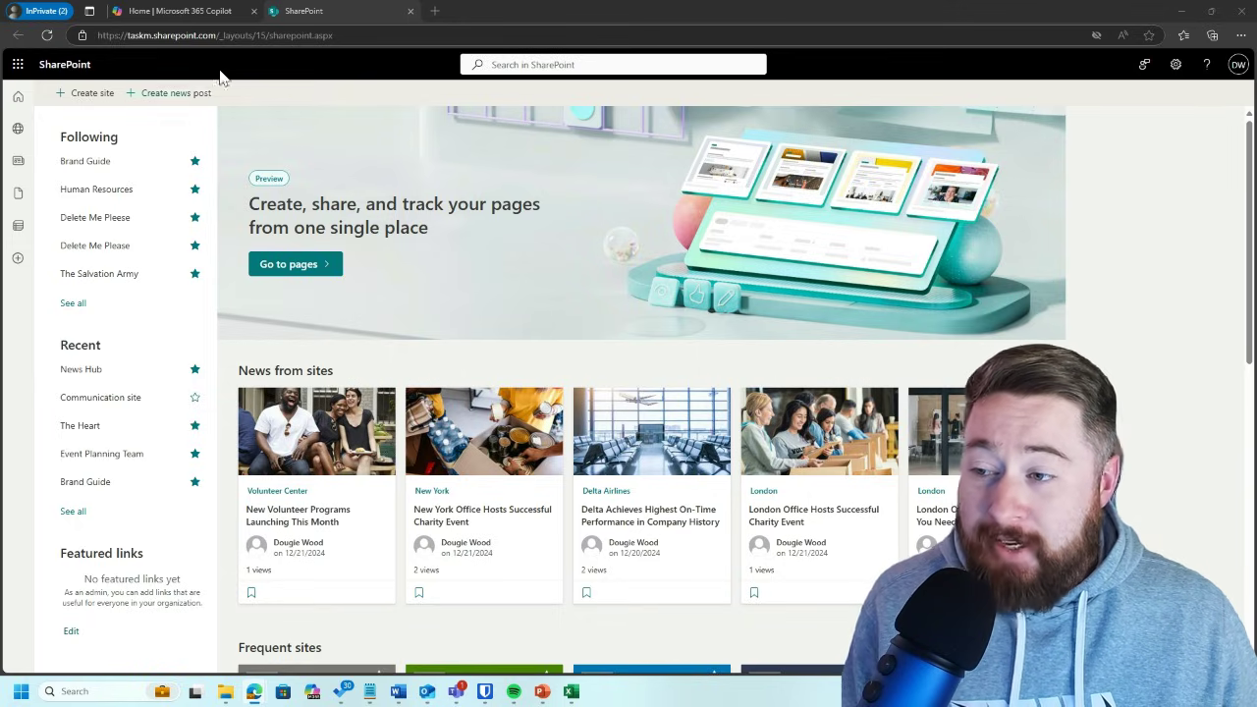
left_click(86, 94)
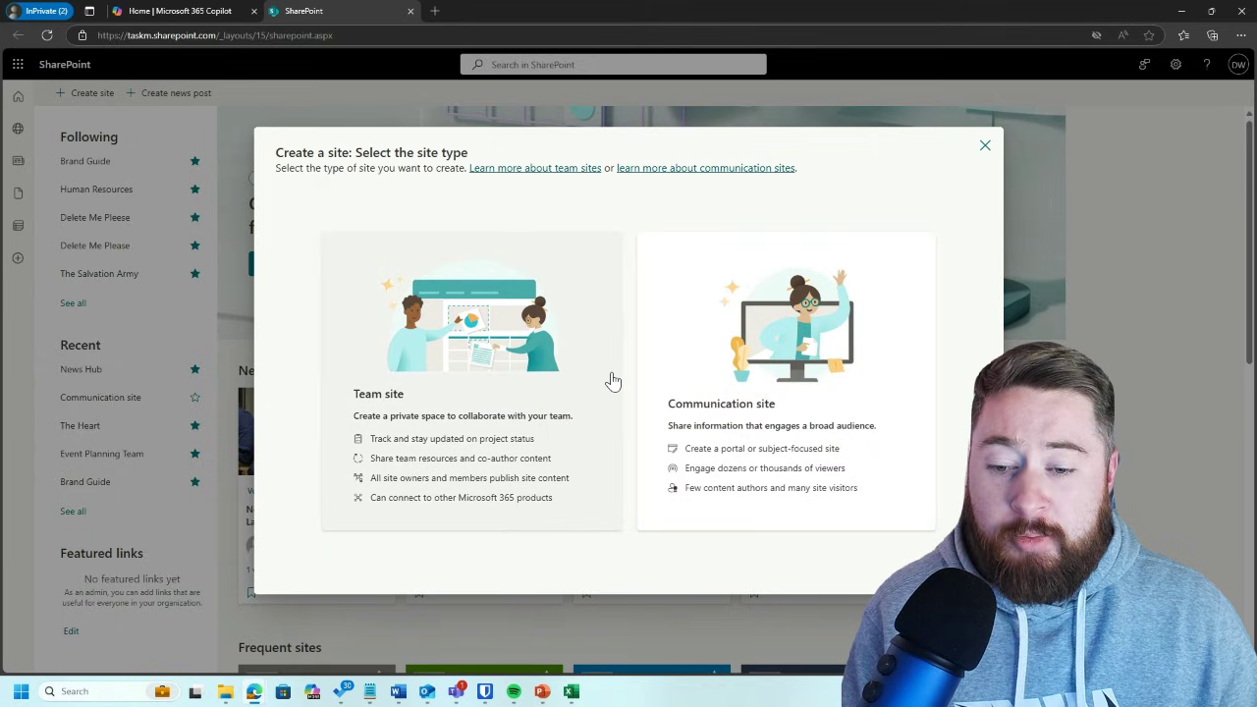
Browse the Team site templates and open the Event planning template preview
left_click(489, 407)
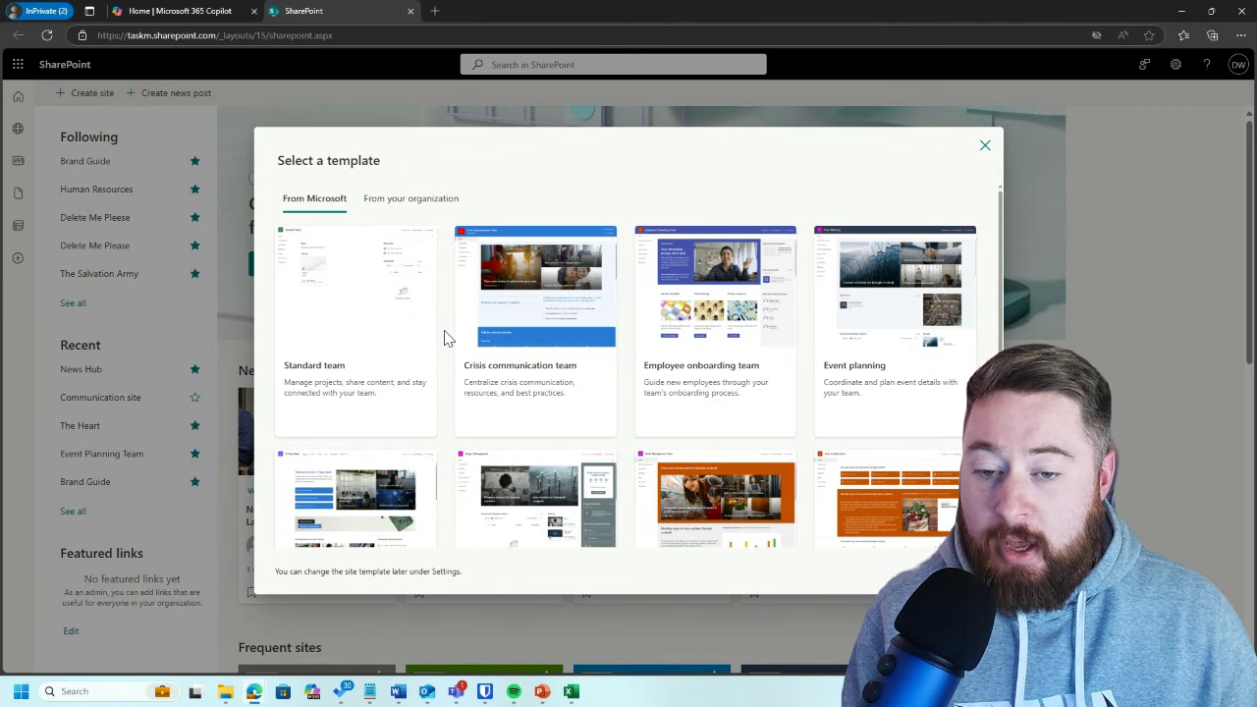
scroll(444, 338, "down", 1)
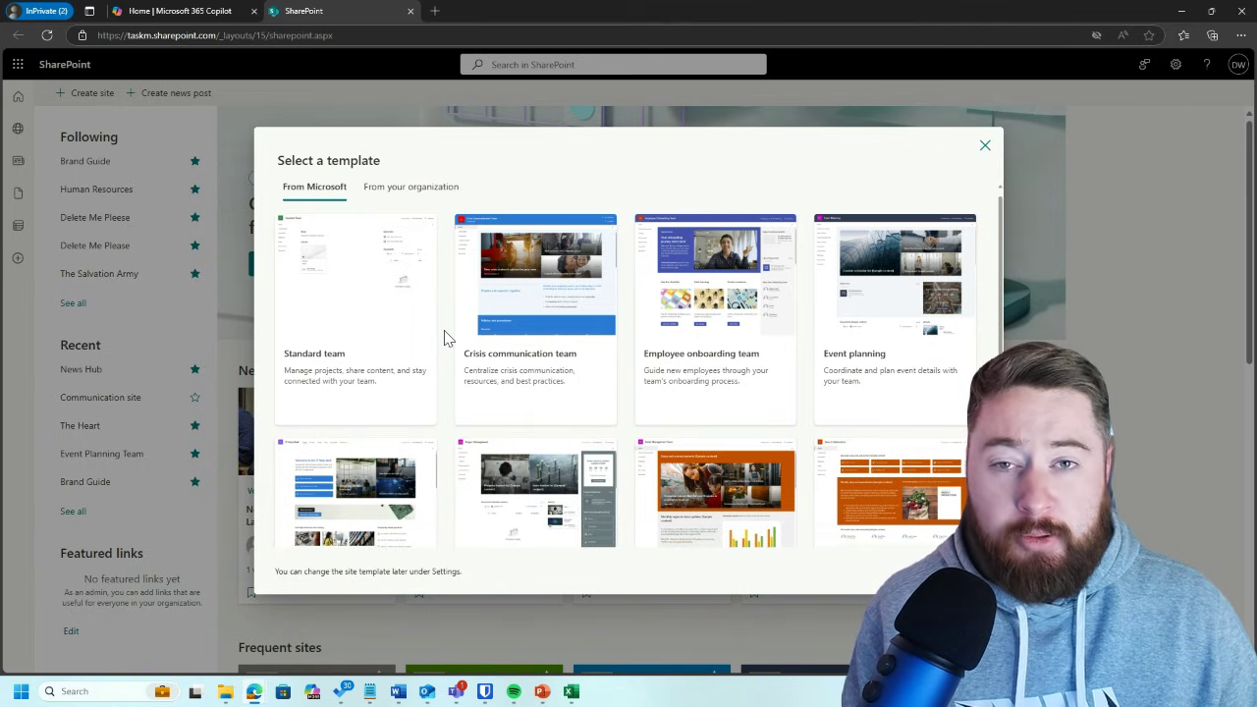
scroll(444, 338, "down", 2)
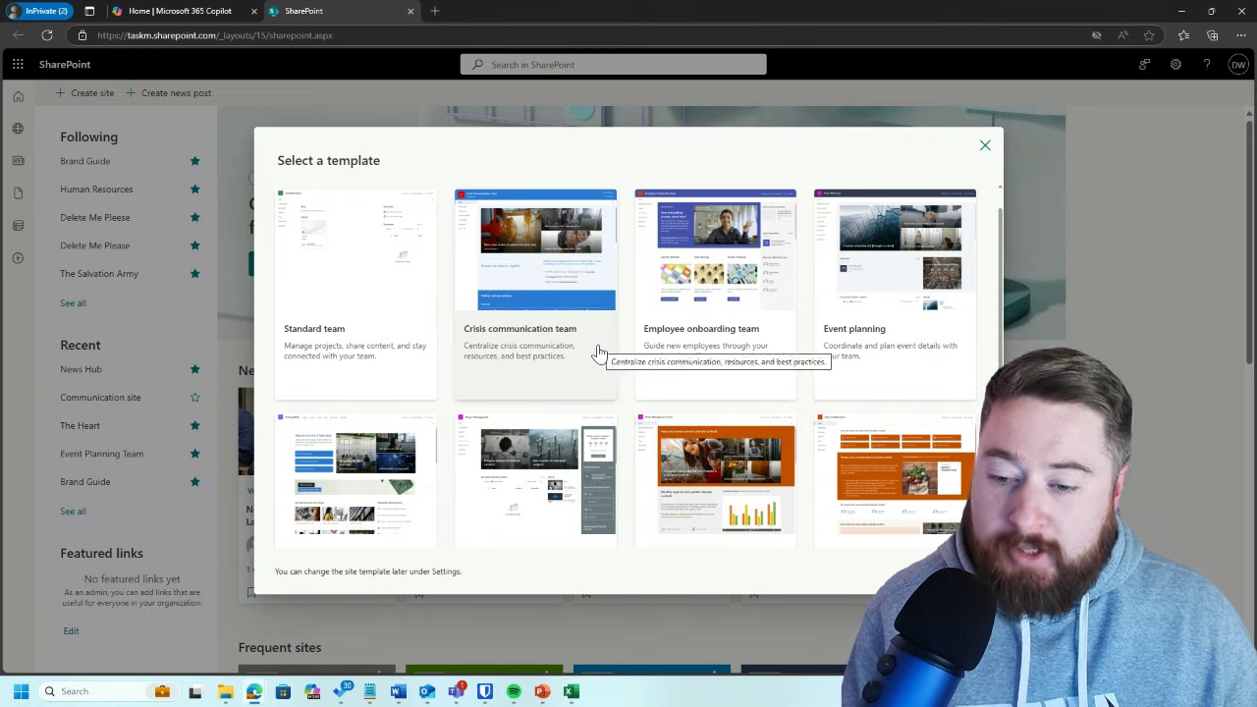
scroll(621, 344, "up", 1)
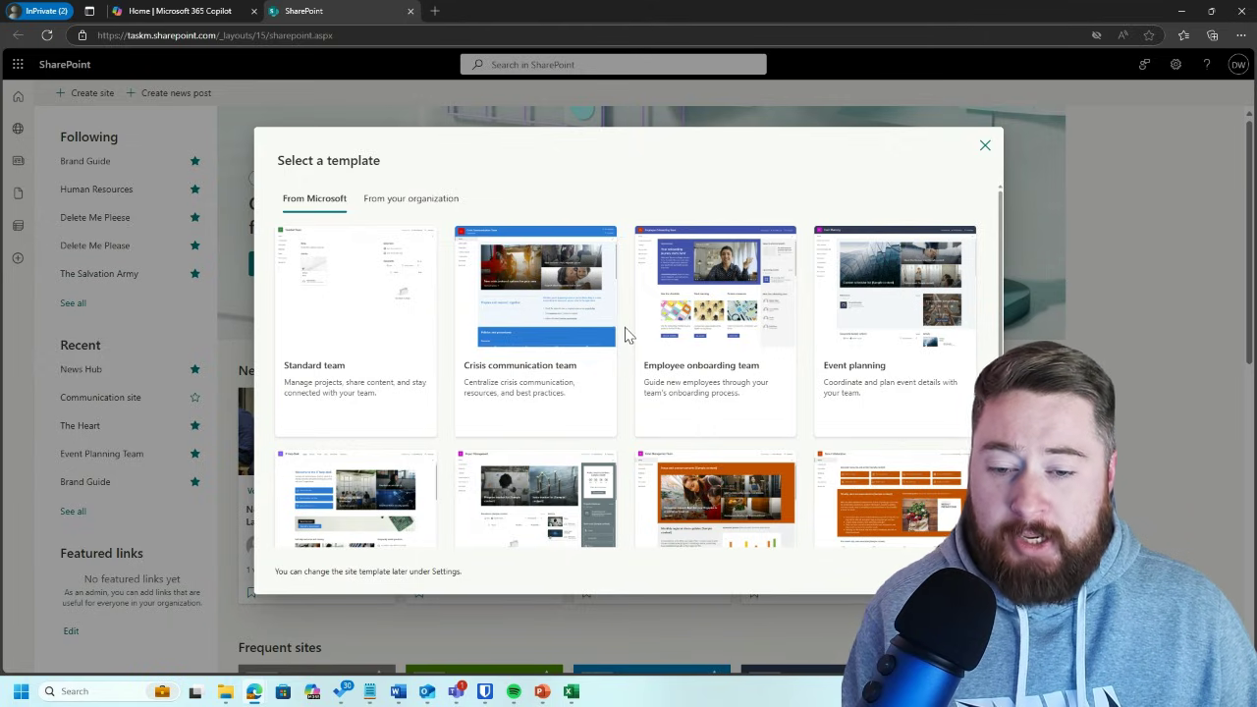
scroll(805, 374, "down", 1)
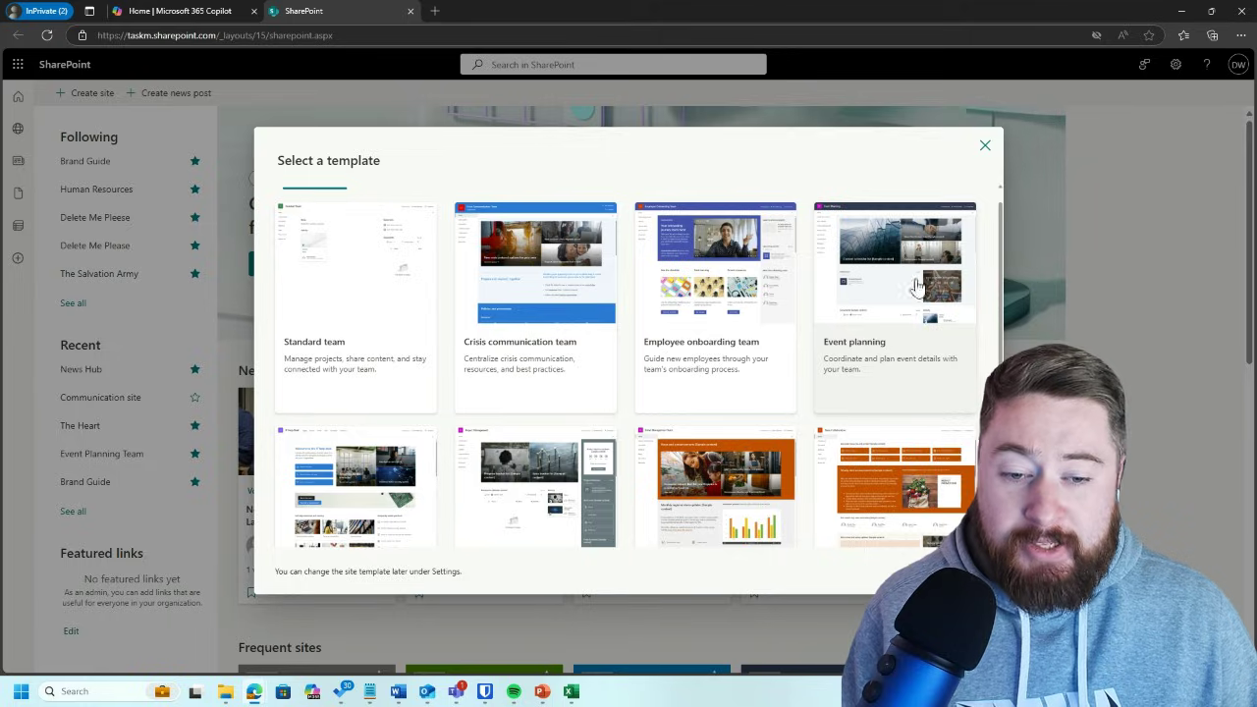
left_click(876, 301)
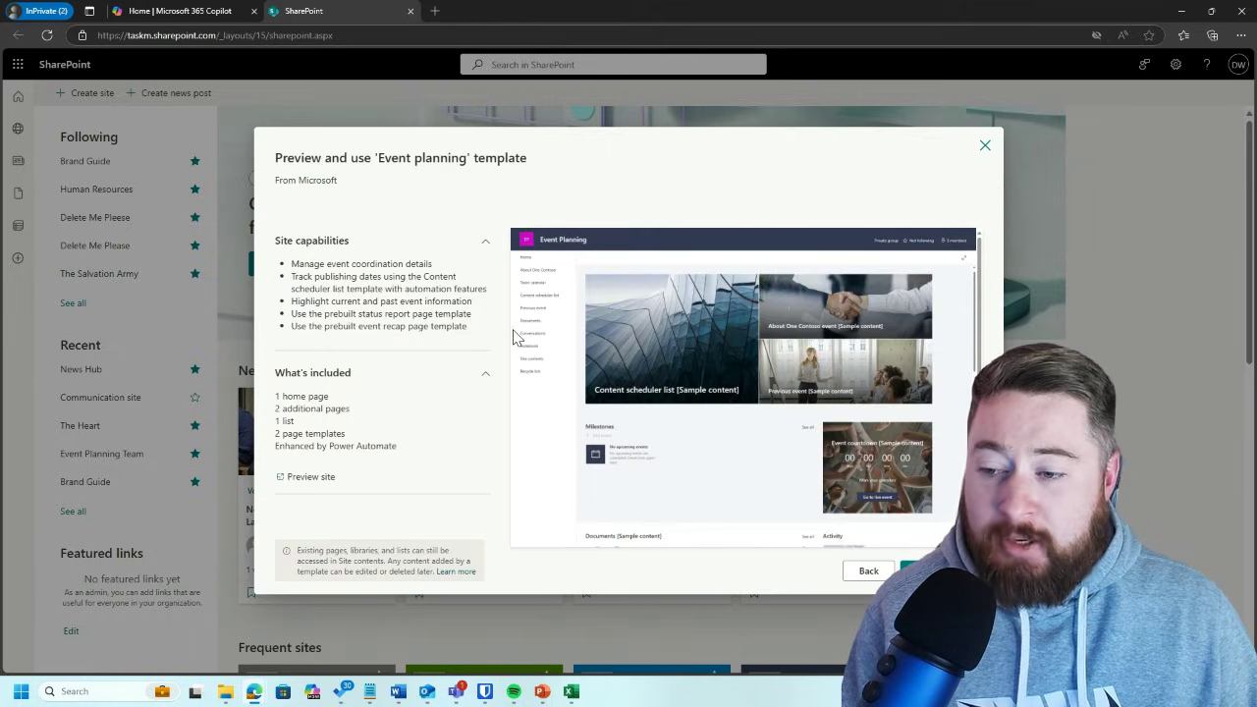
Skim the Event planning preview, then return to the team-site template grid without choosing it
scroll(646, 386, "down", 2)
scroll(646, 386, "up", 3)
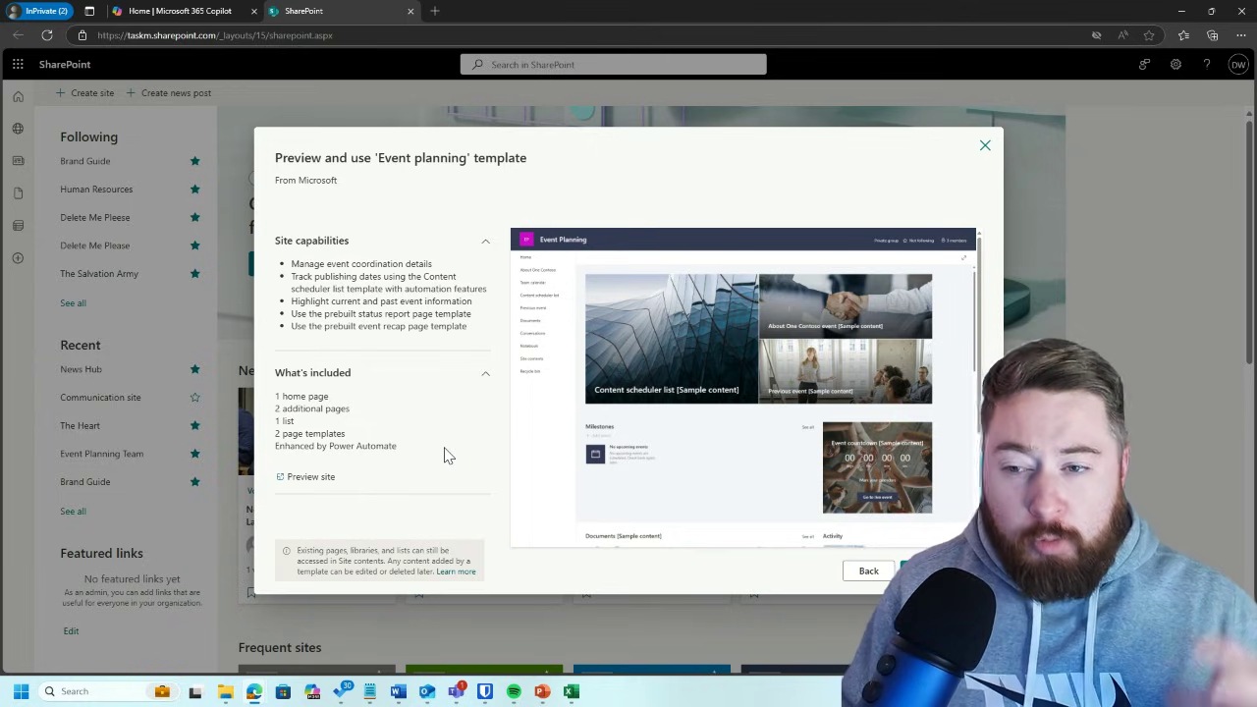
left_click(869, 573)
Preview the IT help desk template, reviewing its capabilities, pages, lists and sample home page
scroll(620, 357, "down", 3)
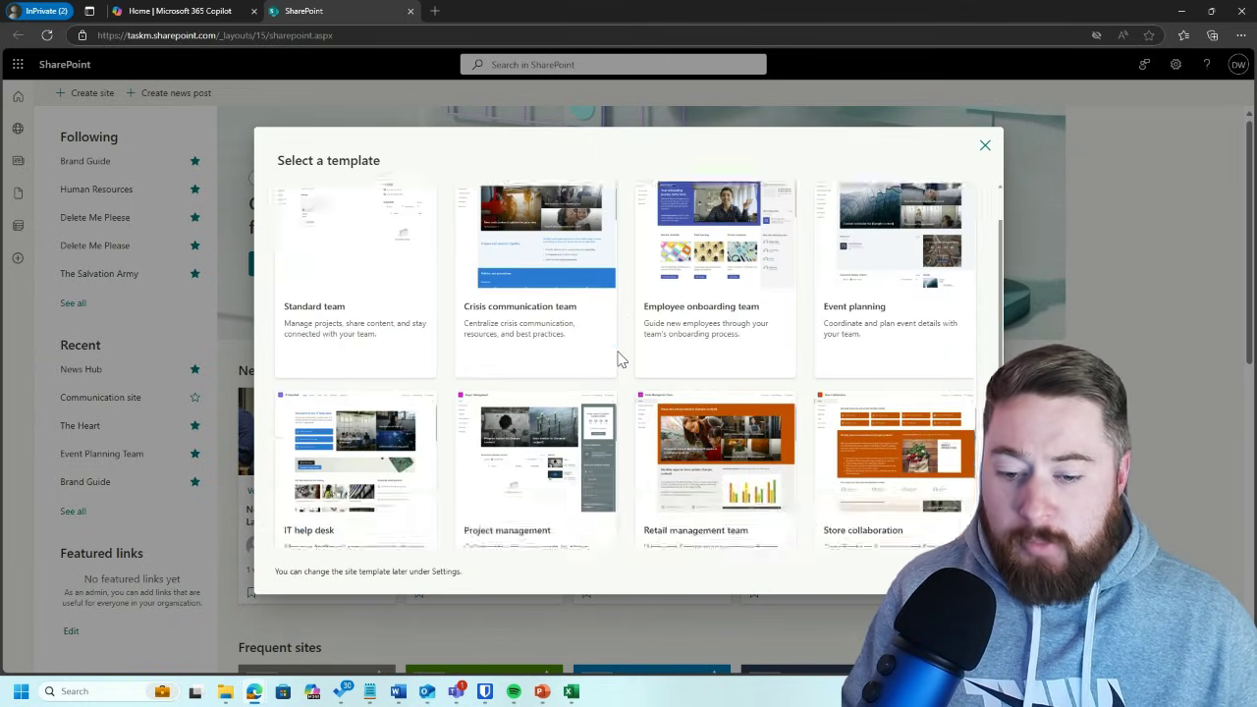
scroll(620, 356, "down", 2)
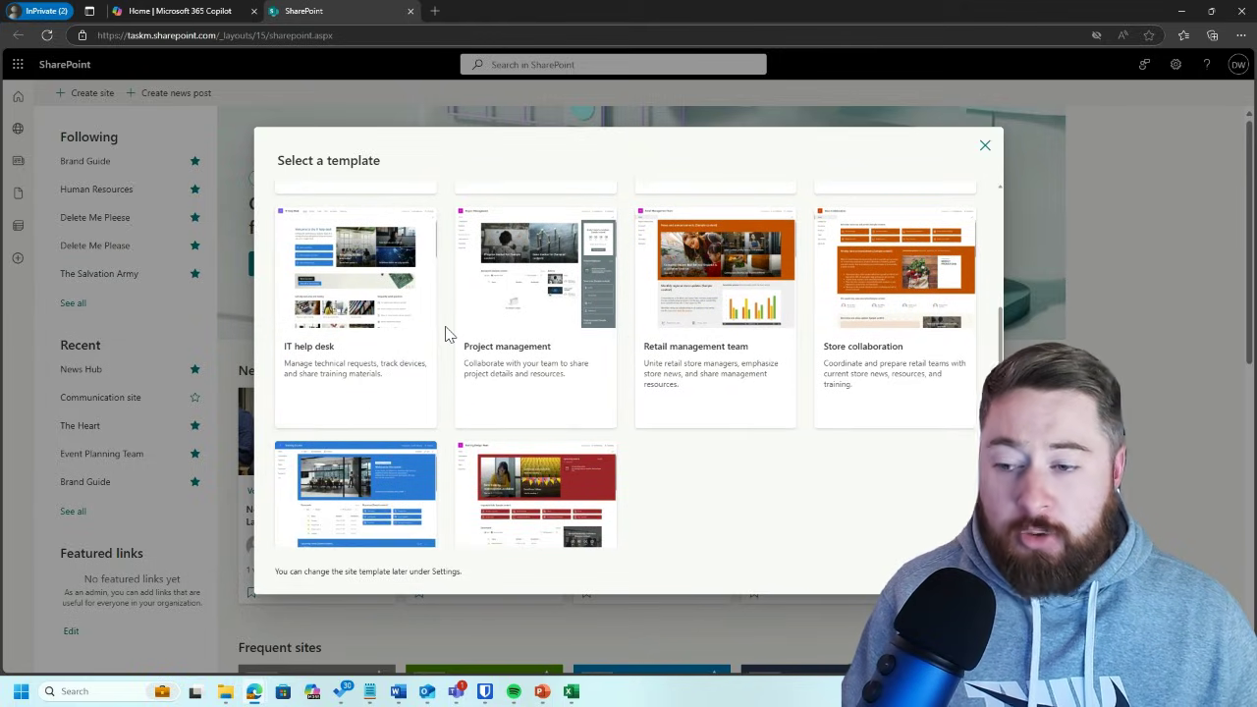
left_click(331, 280)
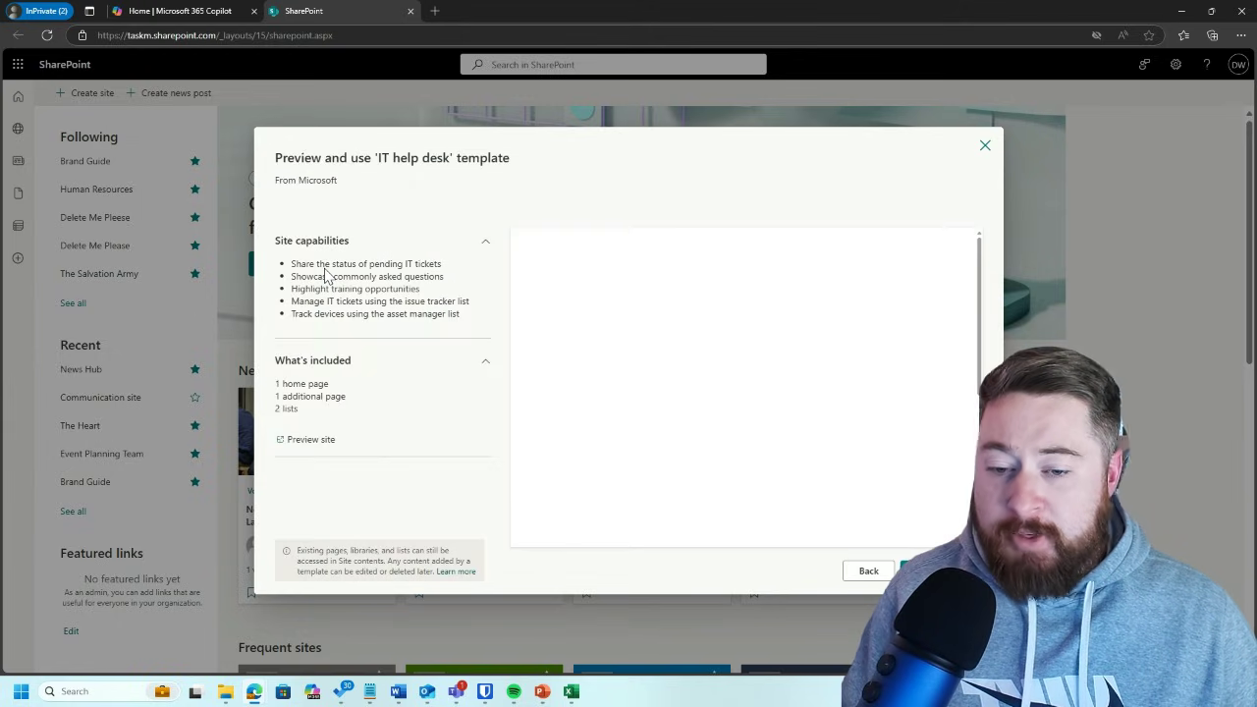
scroll(521, 360, "down", 1)
scroll(528, 471, "down", 1)
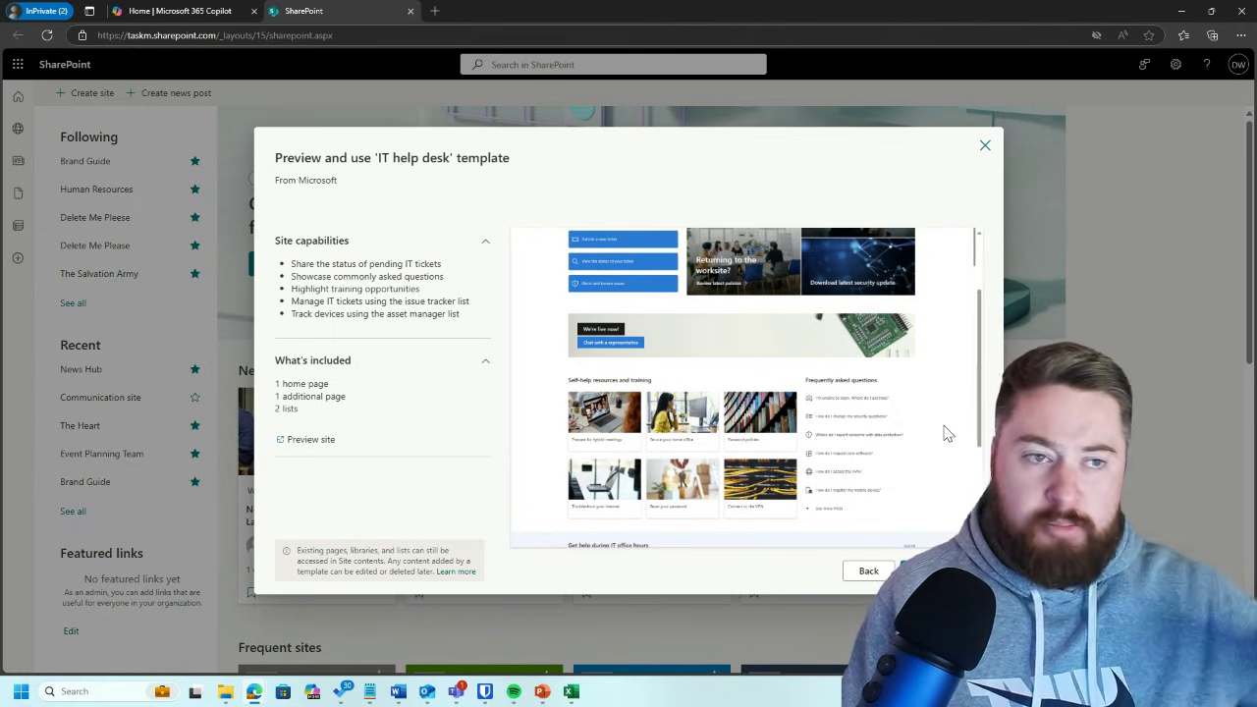
scroll(946, 434, "down", 1)
scroll(904, 444, "down", 2)
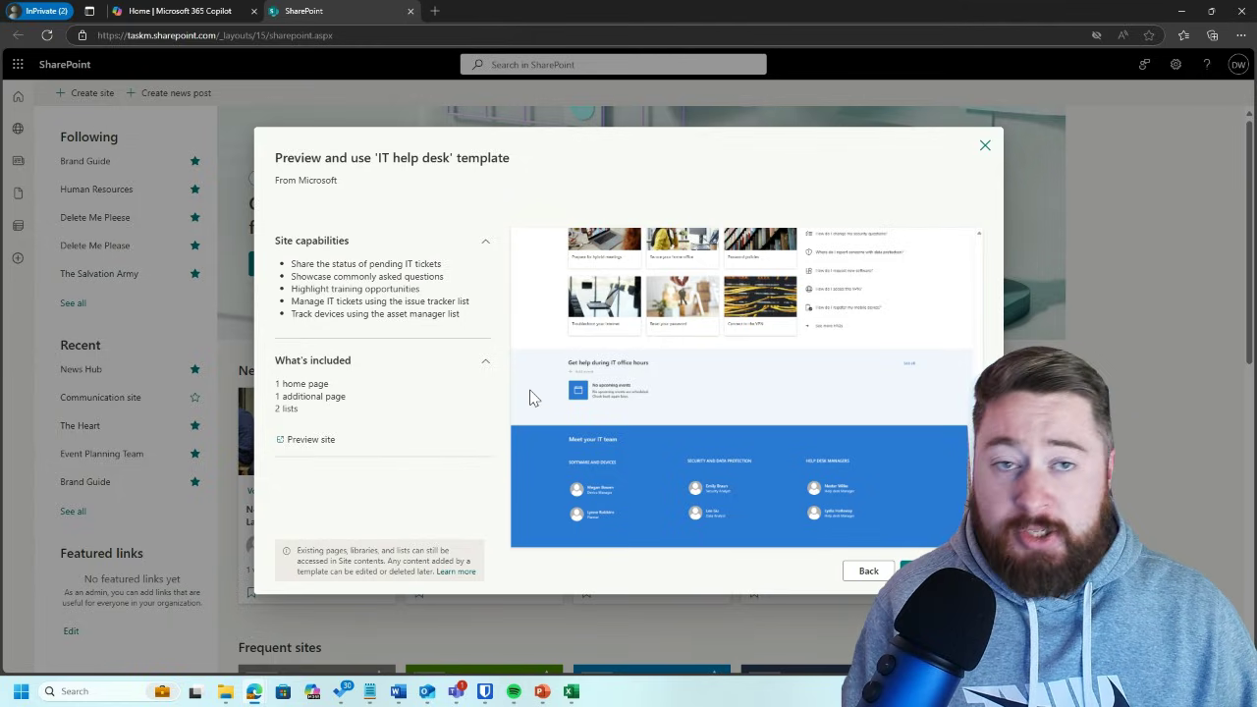
scroll(529, 397, "up", 5)
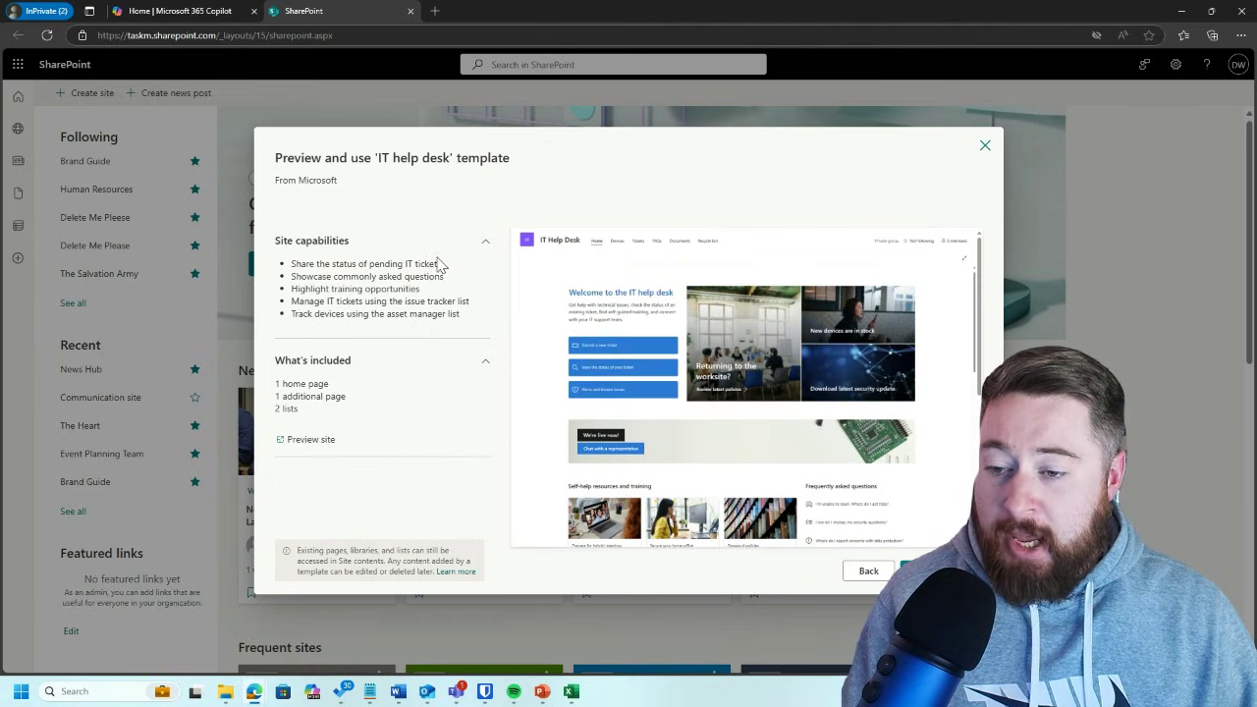
Close the IT help desk preview and return to the team-site template gallery
left_click(870, 573)
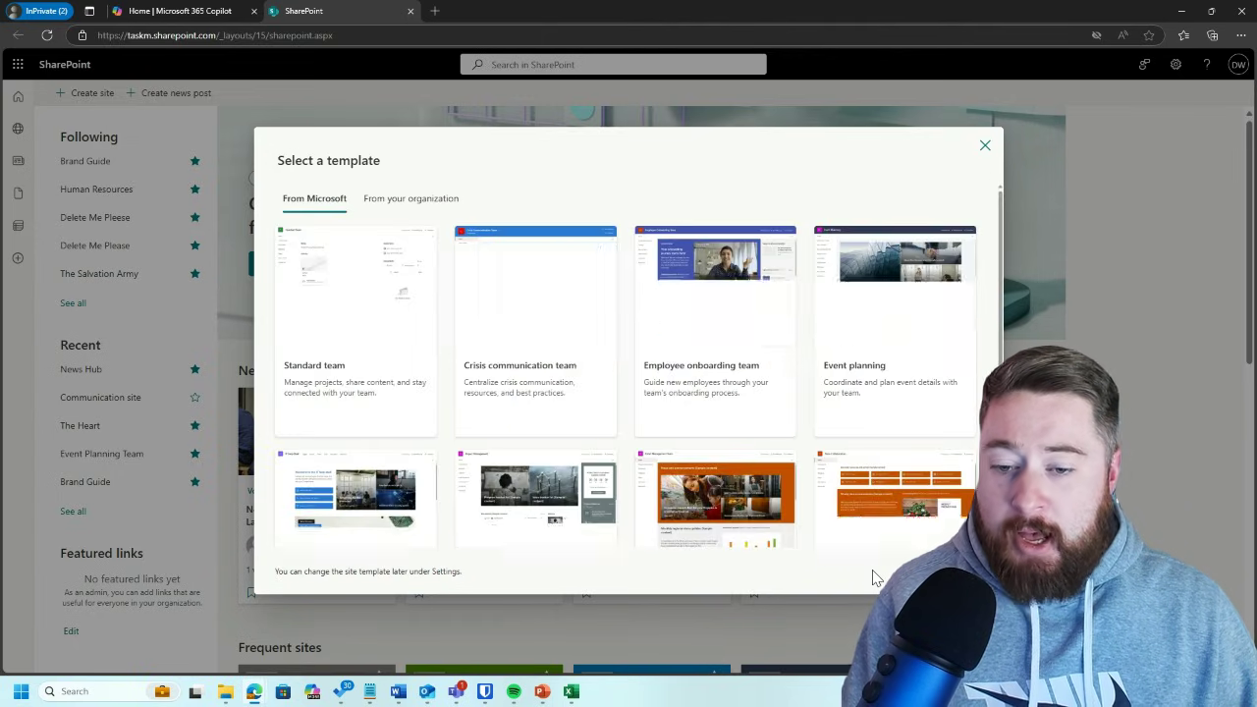
scroll(634, 422, "down", 3)
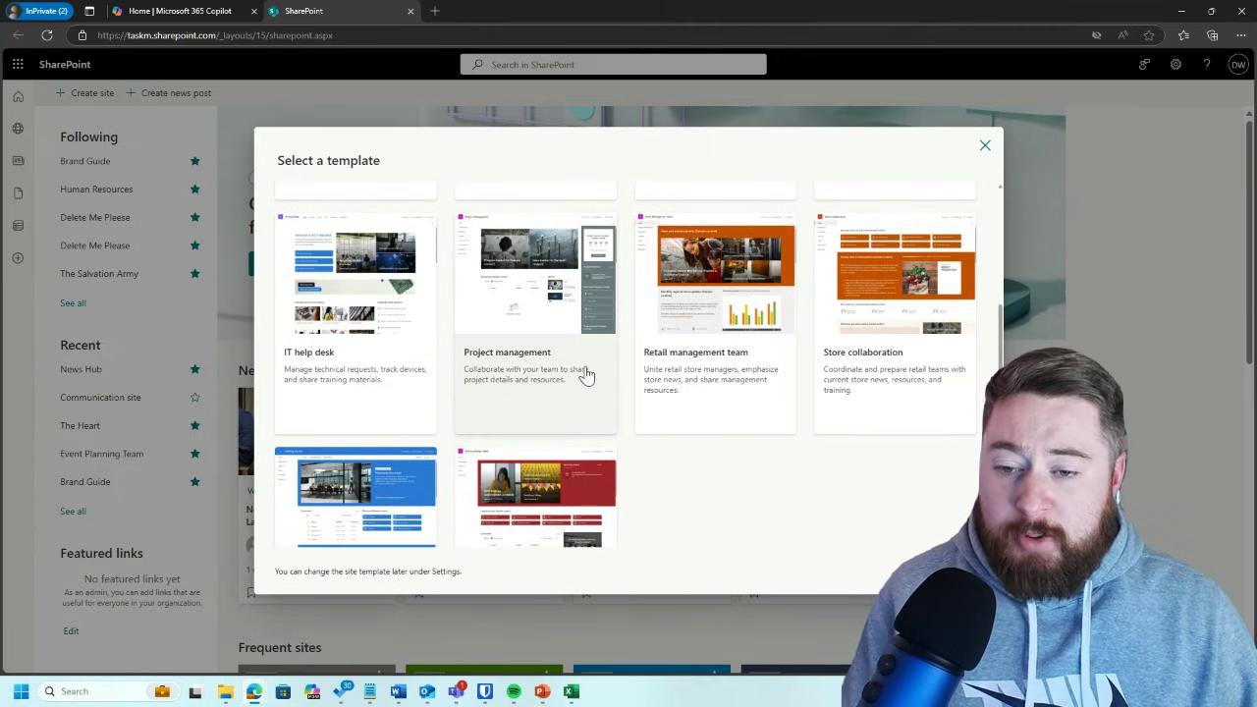
scroll(584, 373, "up", 2)
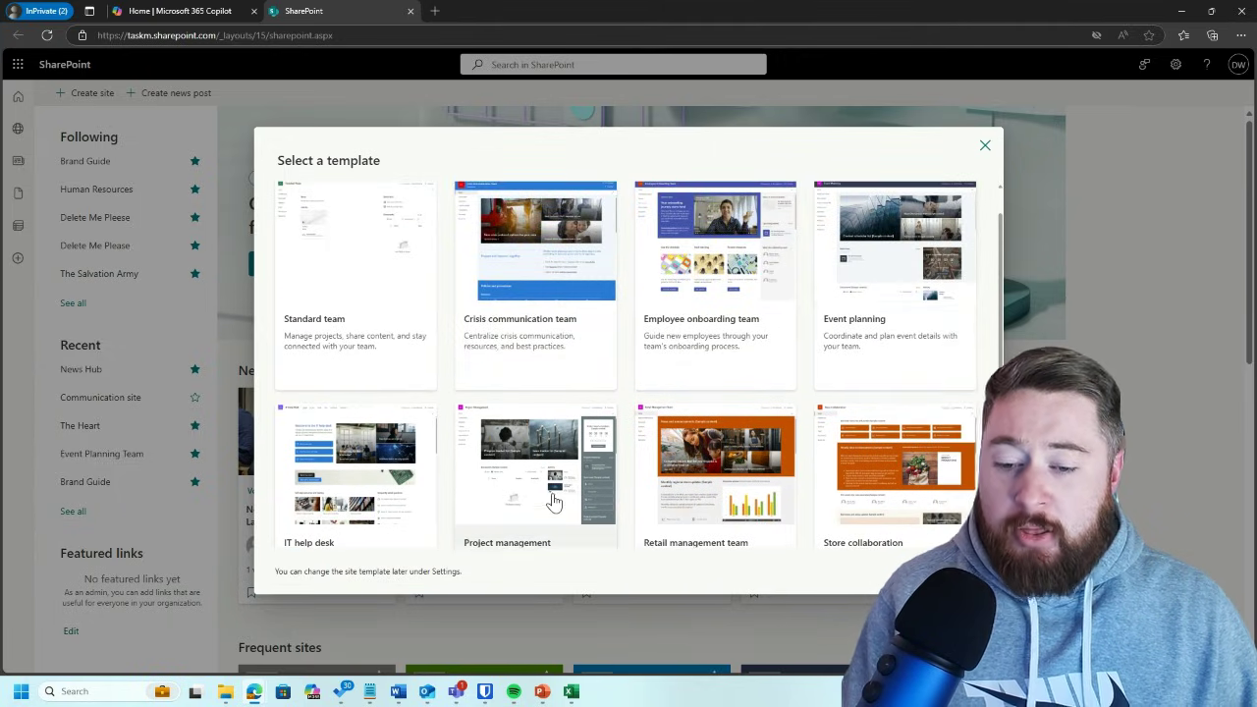
Scroll the team-site template grid to locate the Employee onboarding team card
scroll(522, 364, "down", 1)
scroll(800, 524, "down", 1)
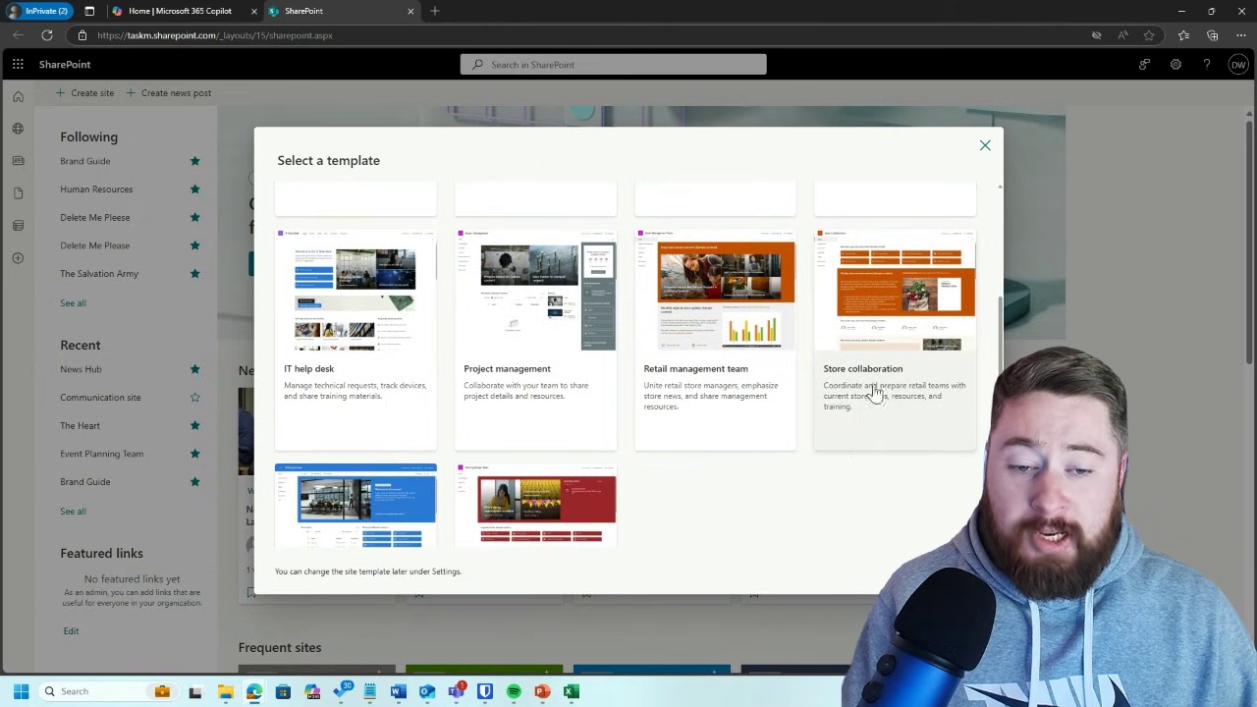
scroll(791, 496, "down", 3)
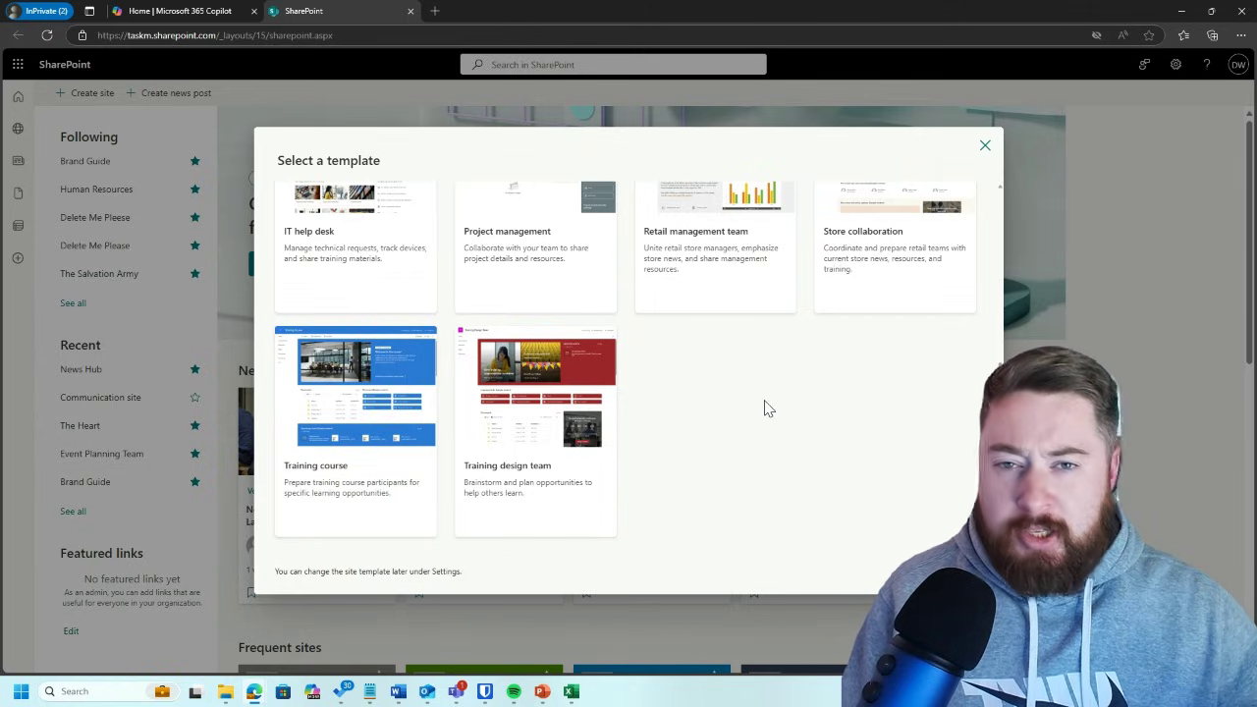
scroll(769, 408, "up", 2)
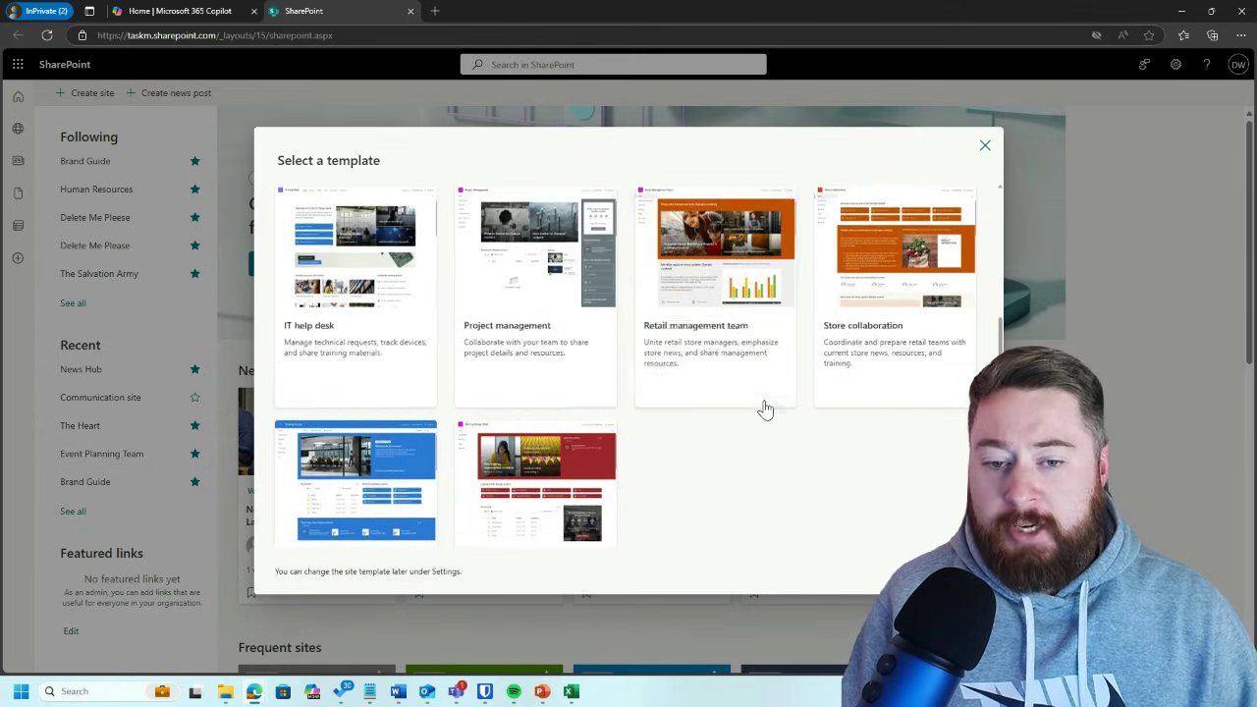
scroll(818, 430, "up", 2)
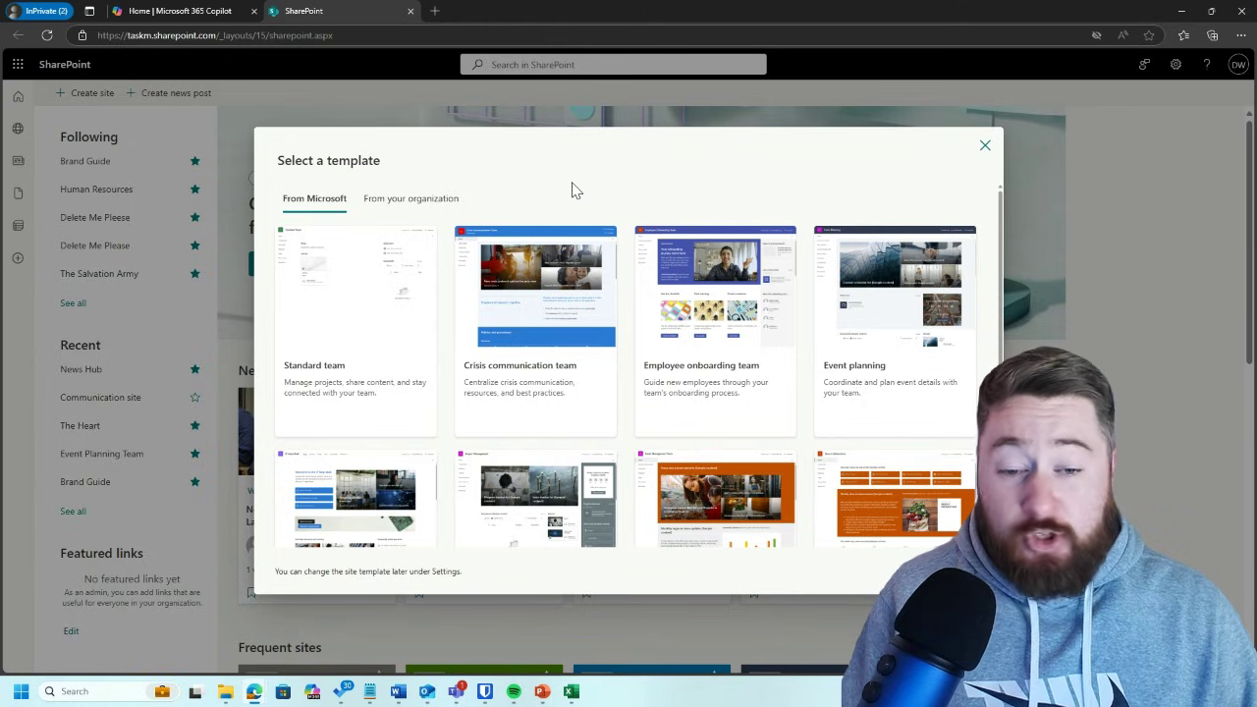
right_click(857, 291)
Look over the Employee onboarding team preview, then go back to the team-site template grid
left_click(753, 285)
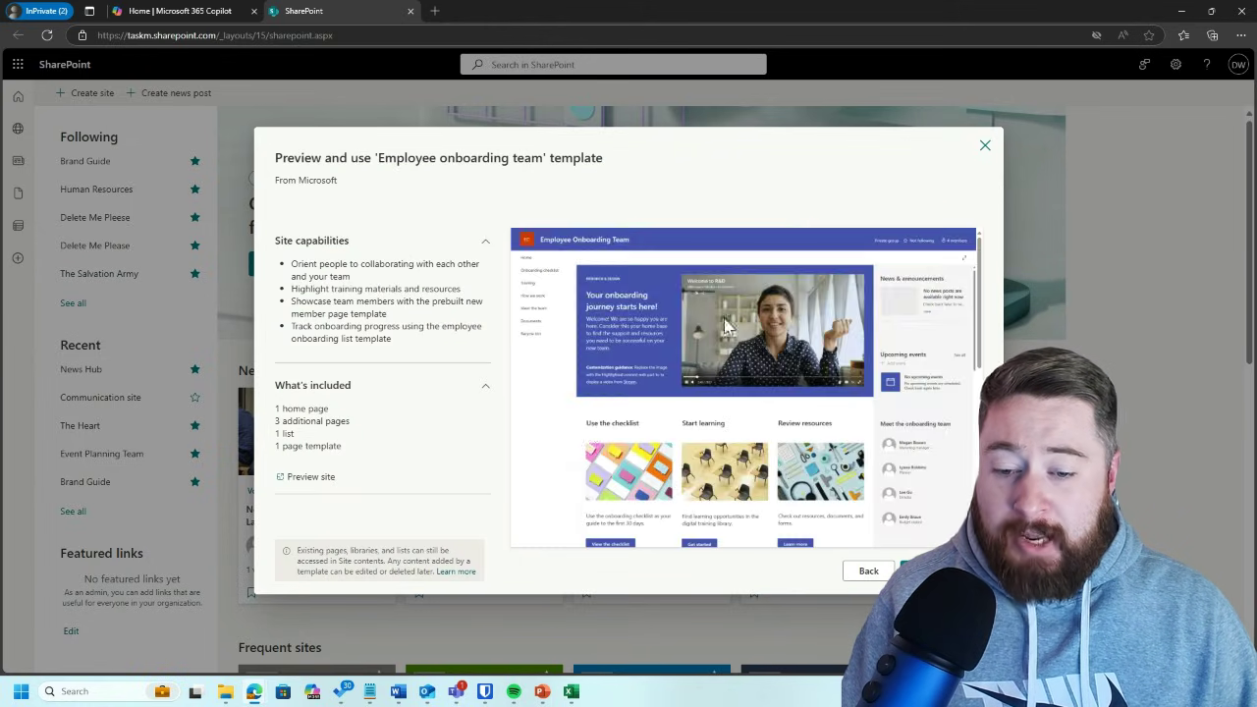
scroll(727, 326, "down", 3)
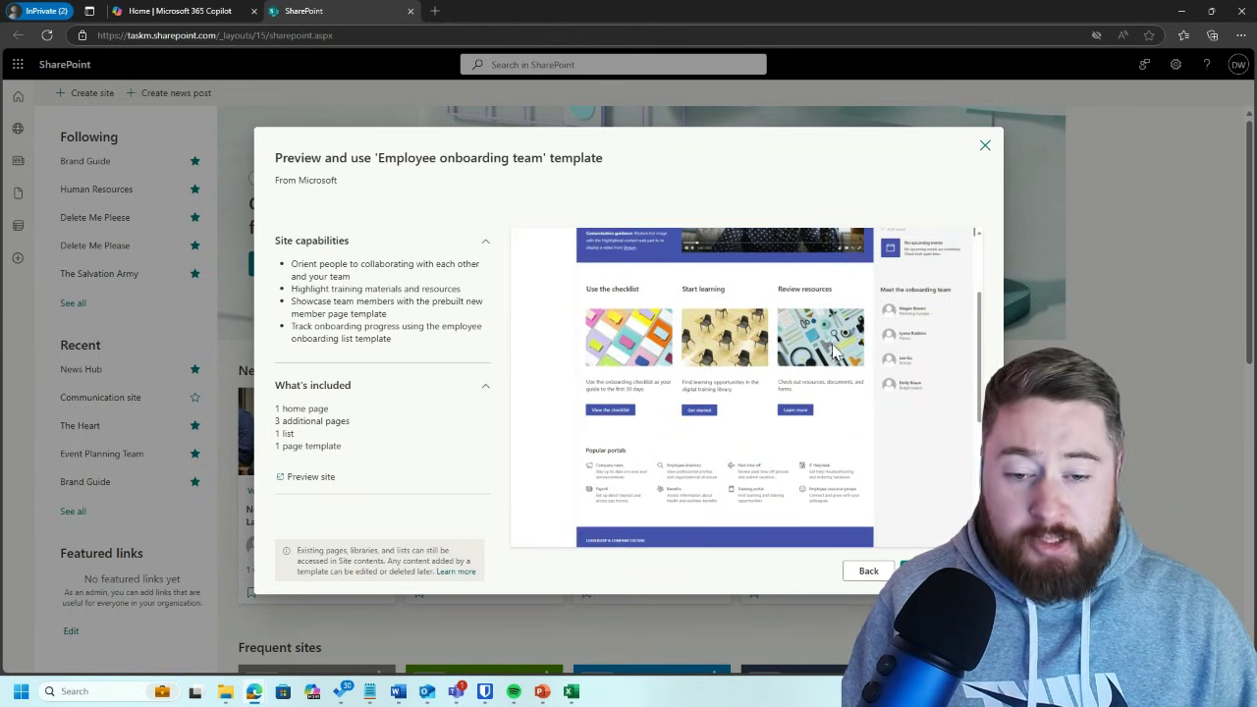
scroll(673, 334, "up", 3)
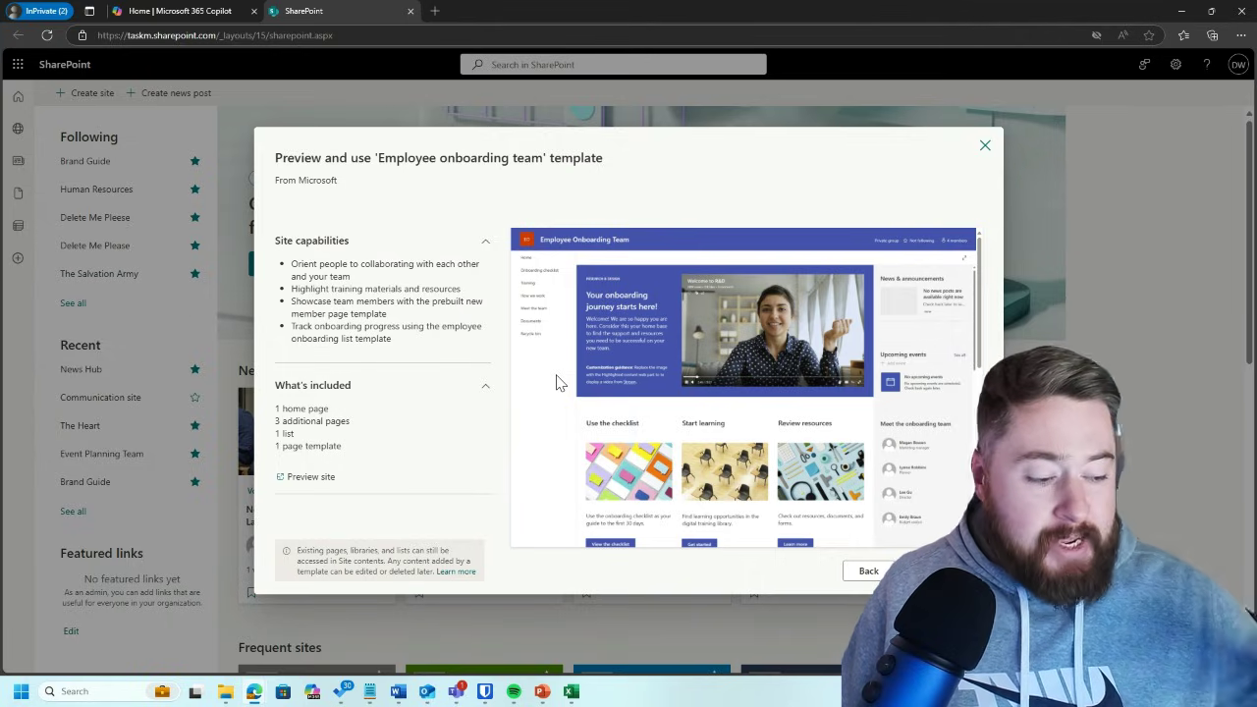
left_click(868, 572)
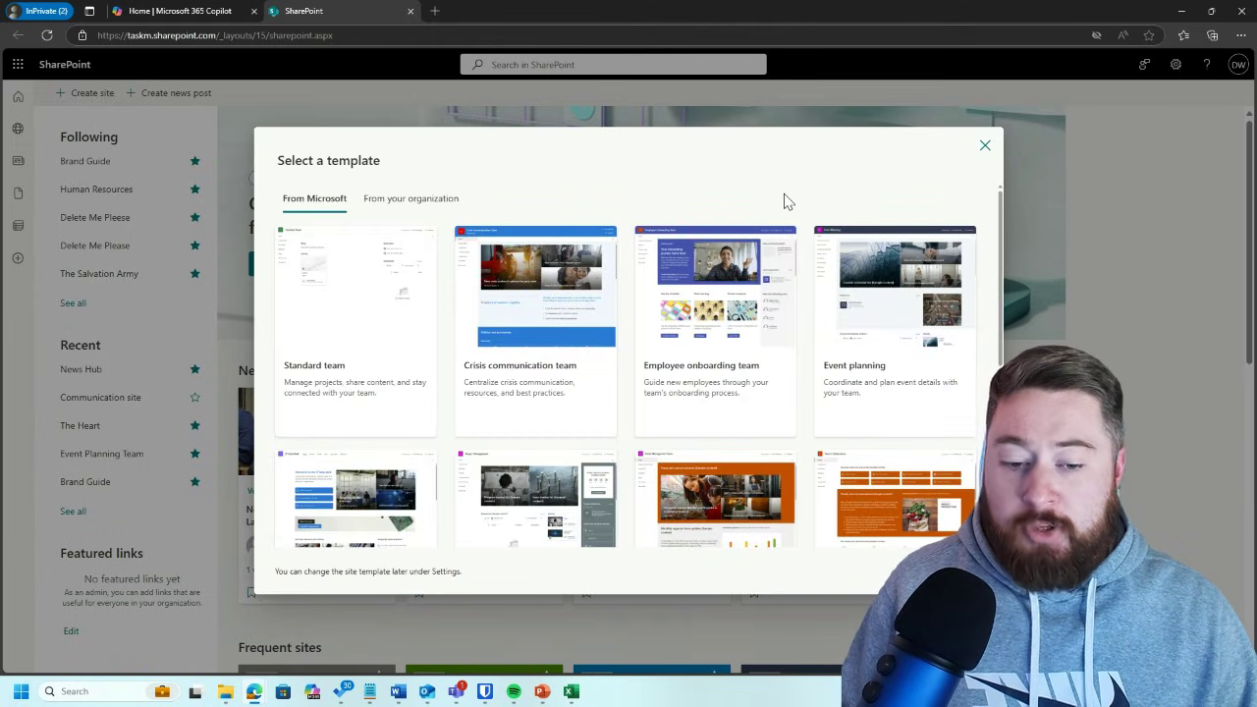
Go back from the template gallery to the Team site versus Communication site chooser
left_click(868, 572)
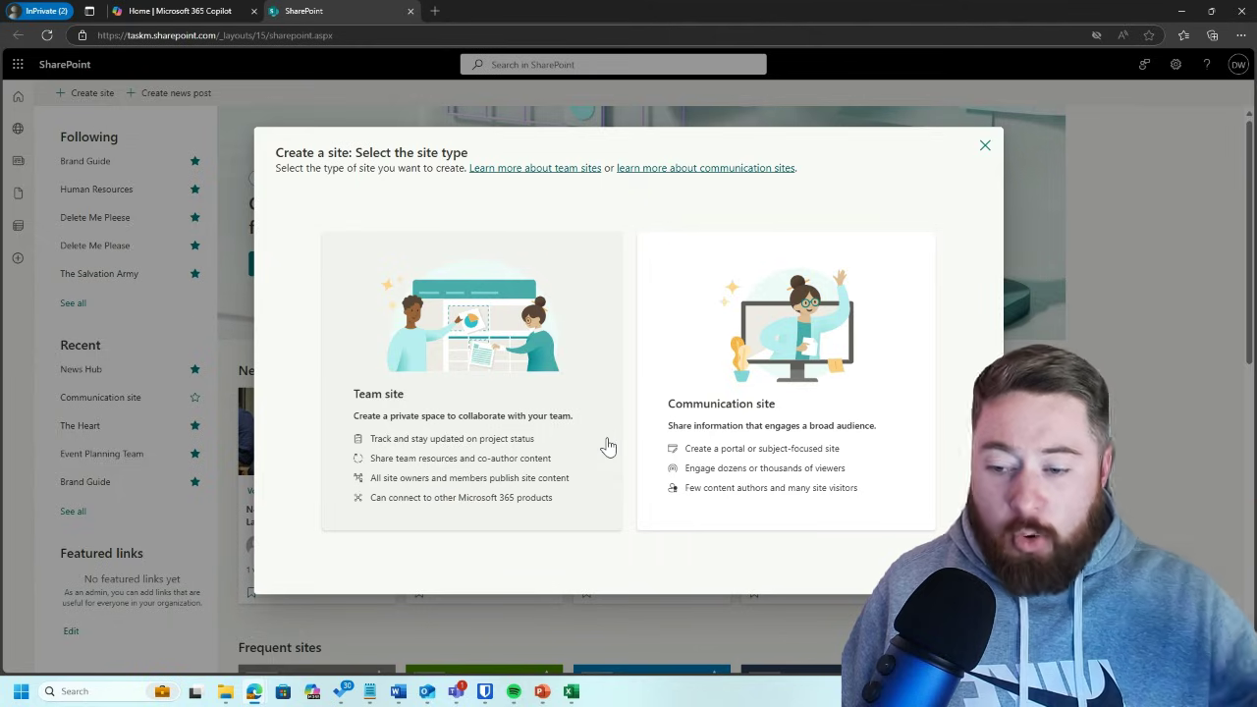
Choose Communication site and open the Brand central template preview
left_click(762, 377)
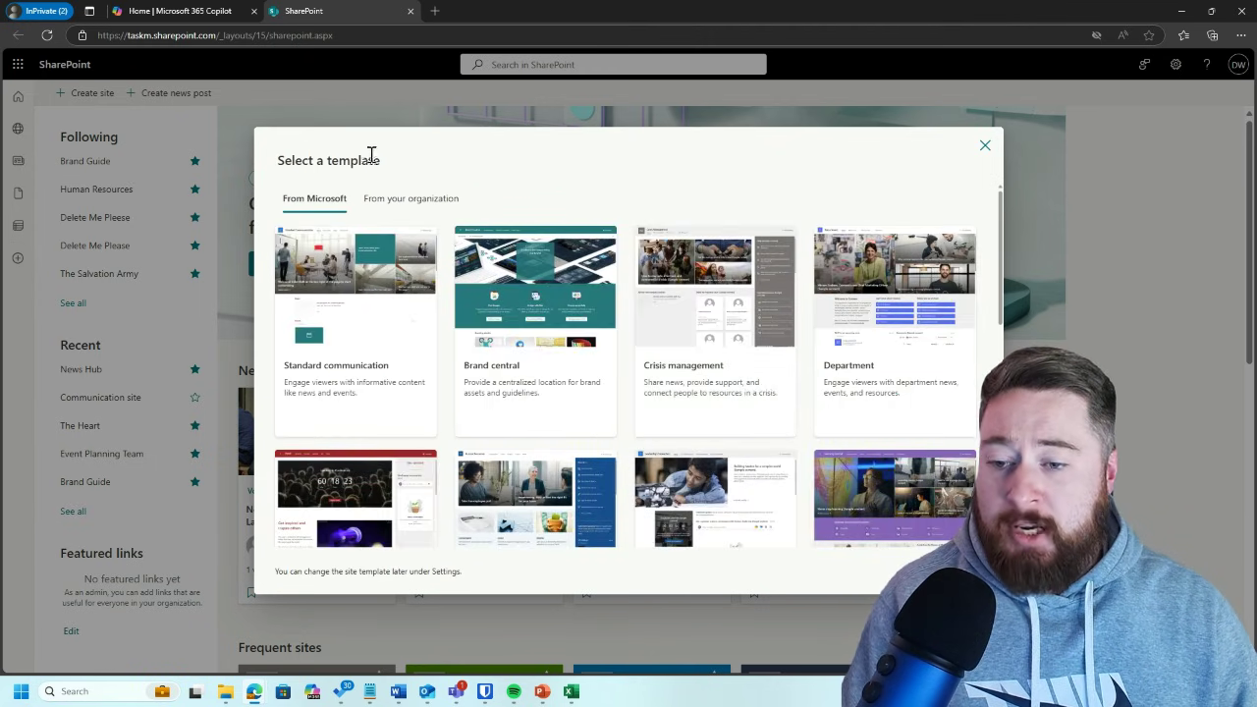
left_click(499, 406)
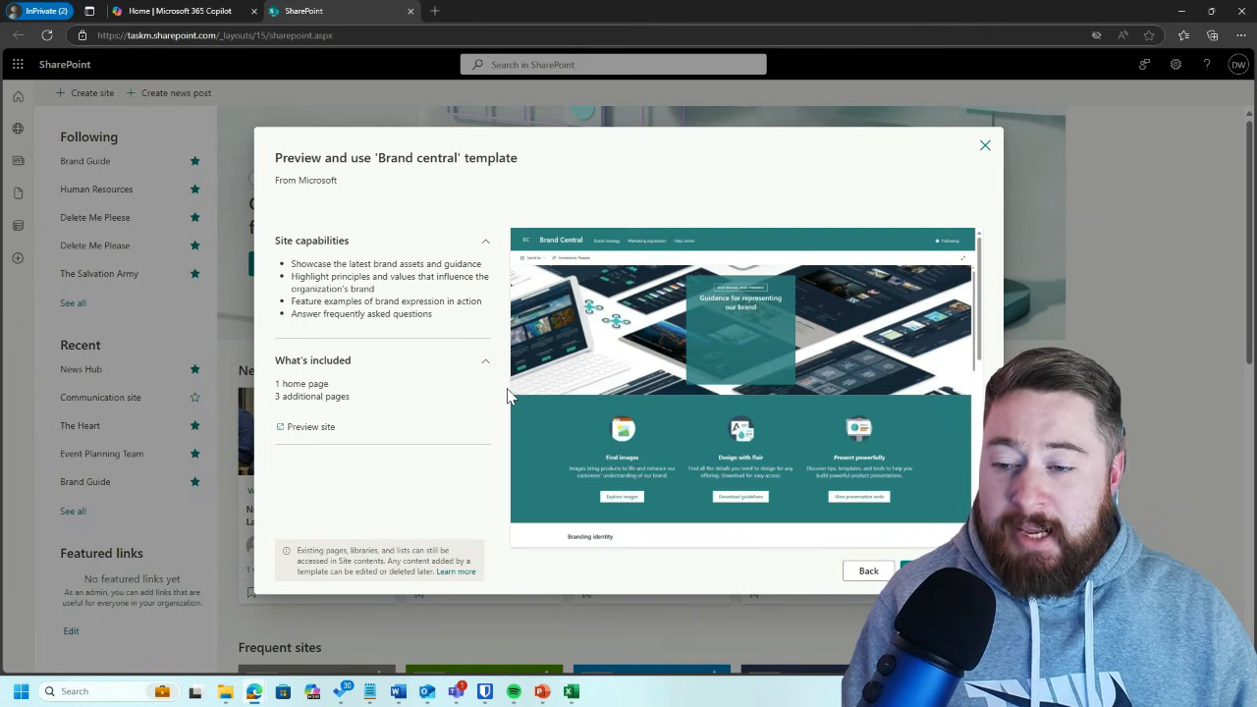
scroll(579, 397, "down", 1)
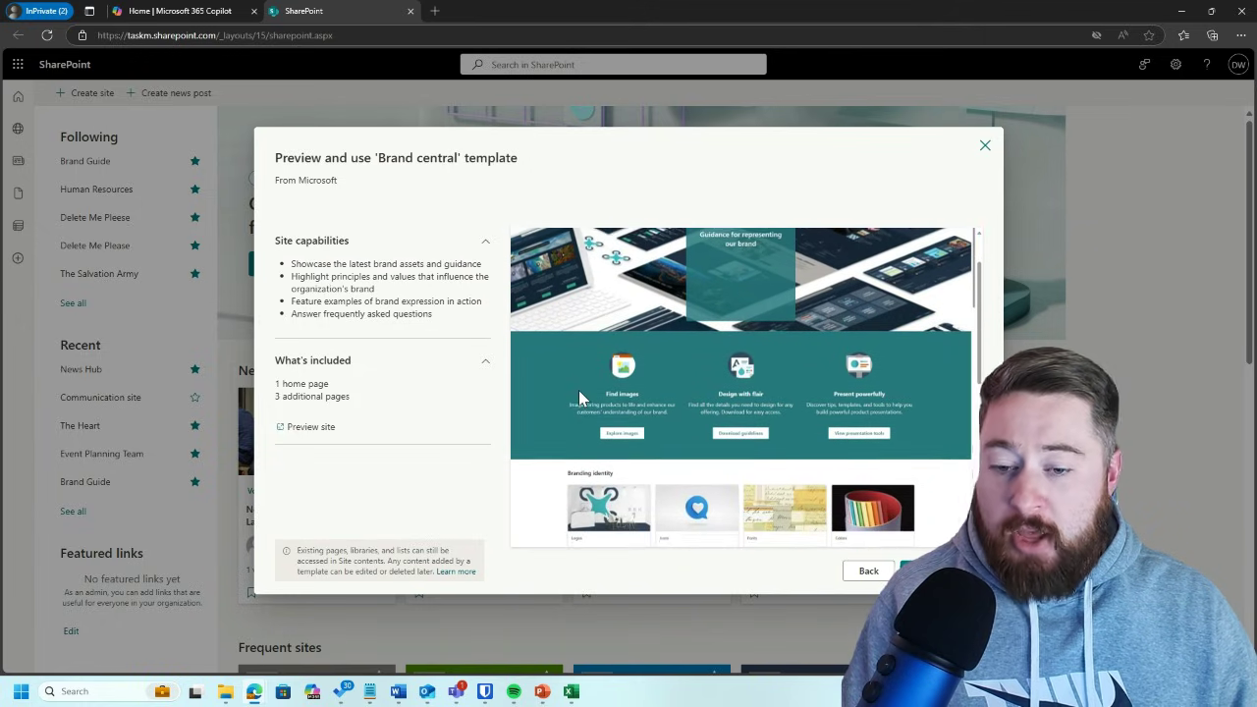
scroll(578, 397, "down", 1)
scroll(579, 397, "down", 1)
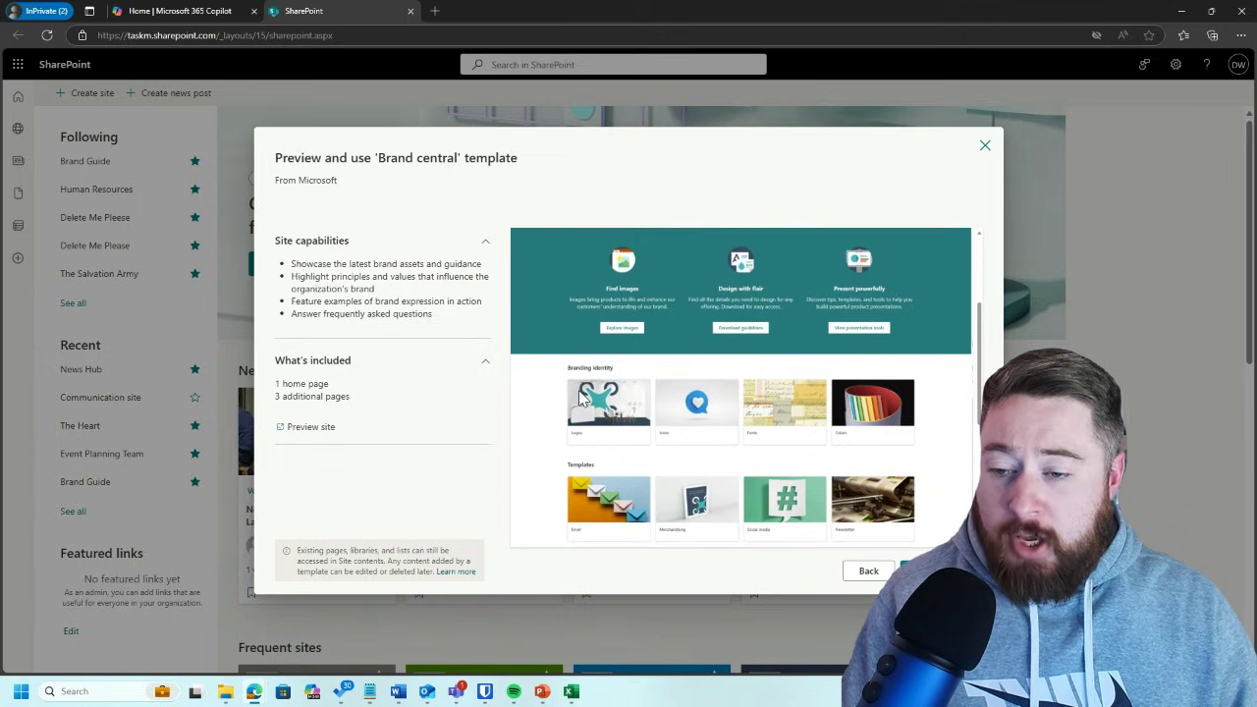
scroll(580, 392, "down", 1)
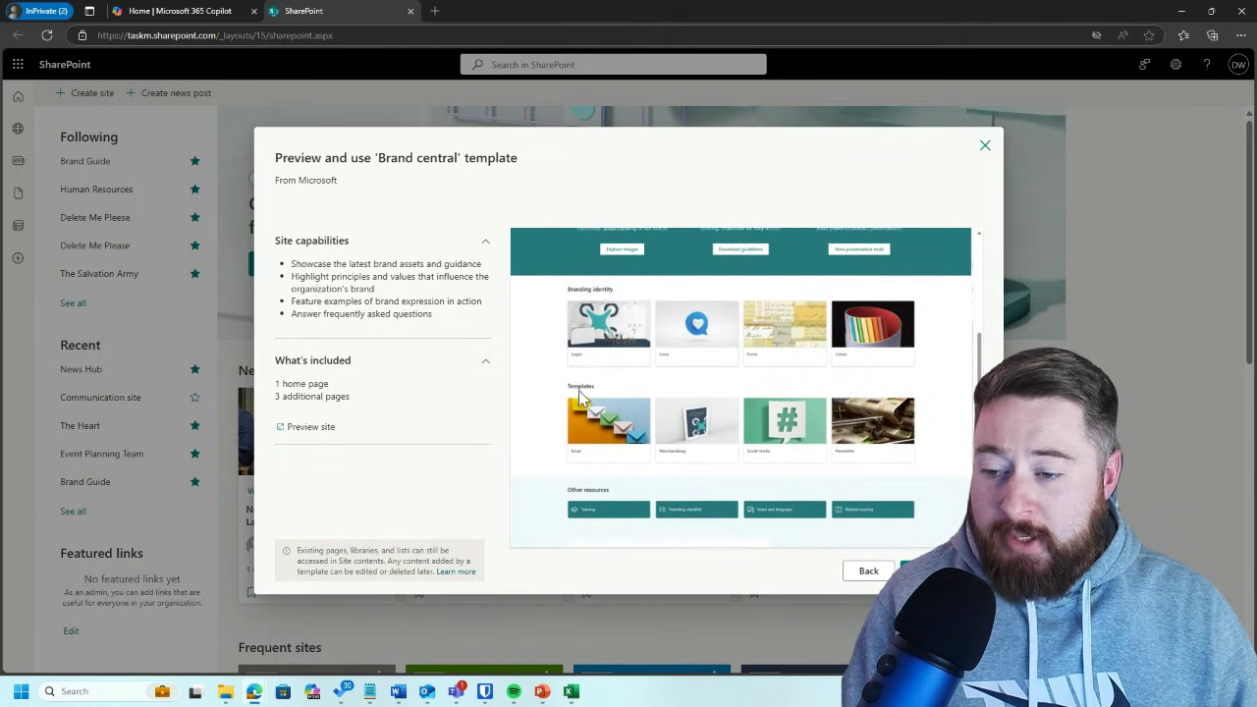
scroll(579, 395, "down", 1)
scroll(580, 397, "down", 1)
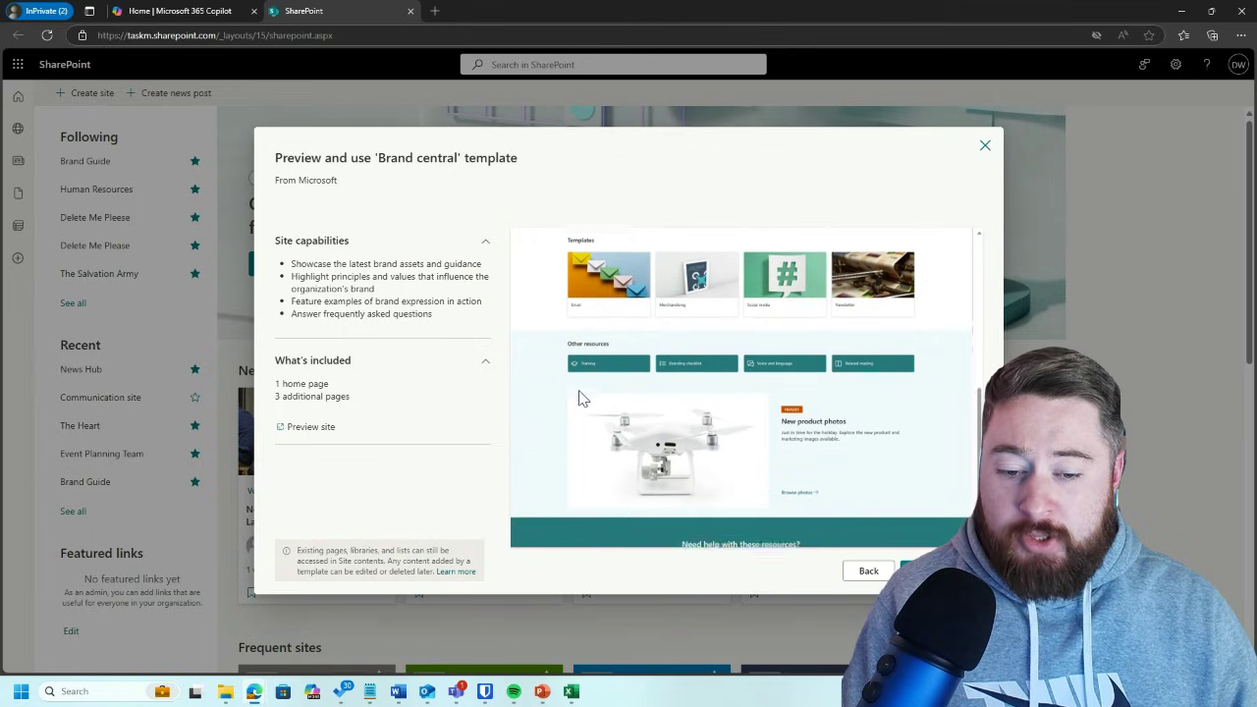
scroll(580, 397, "down", 1)
scroll(580, 397, "up", 3)
scroll(601, 428, "up", 2)
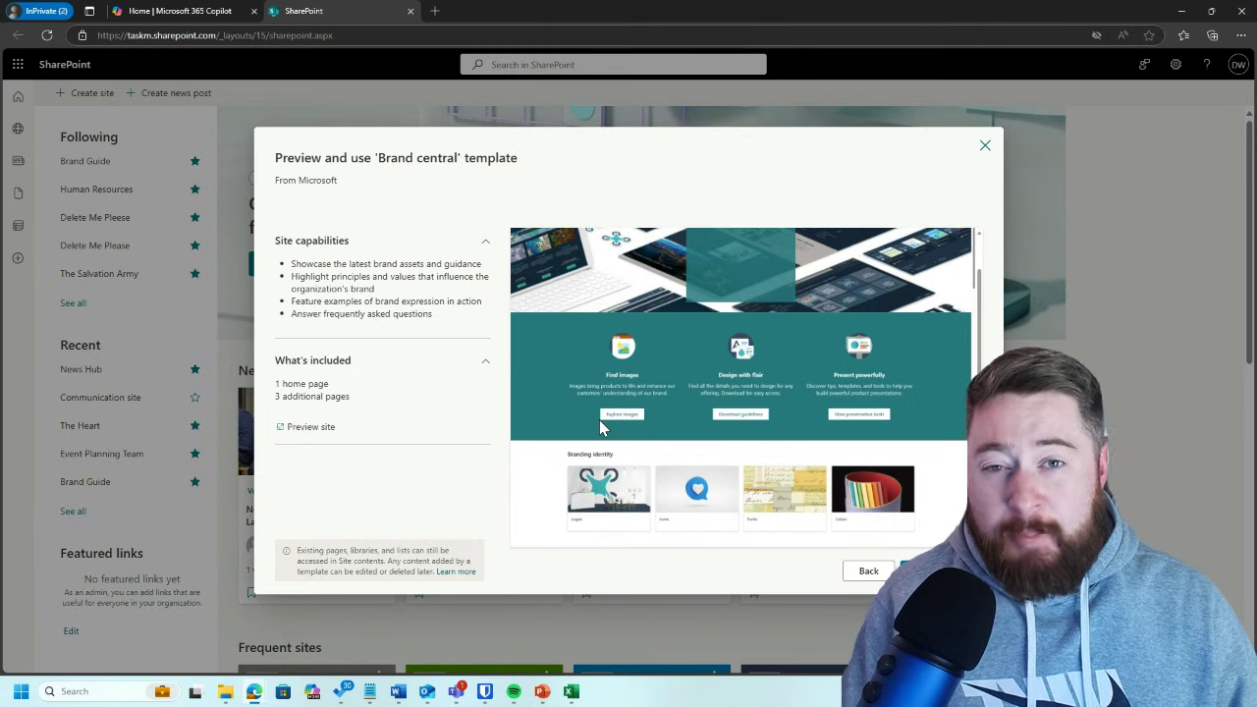
scroll(558, 376, "up", 1)
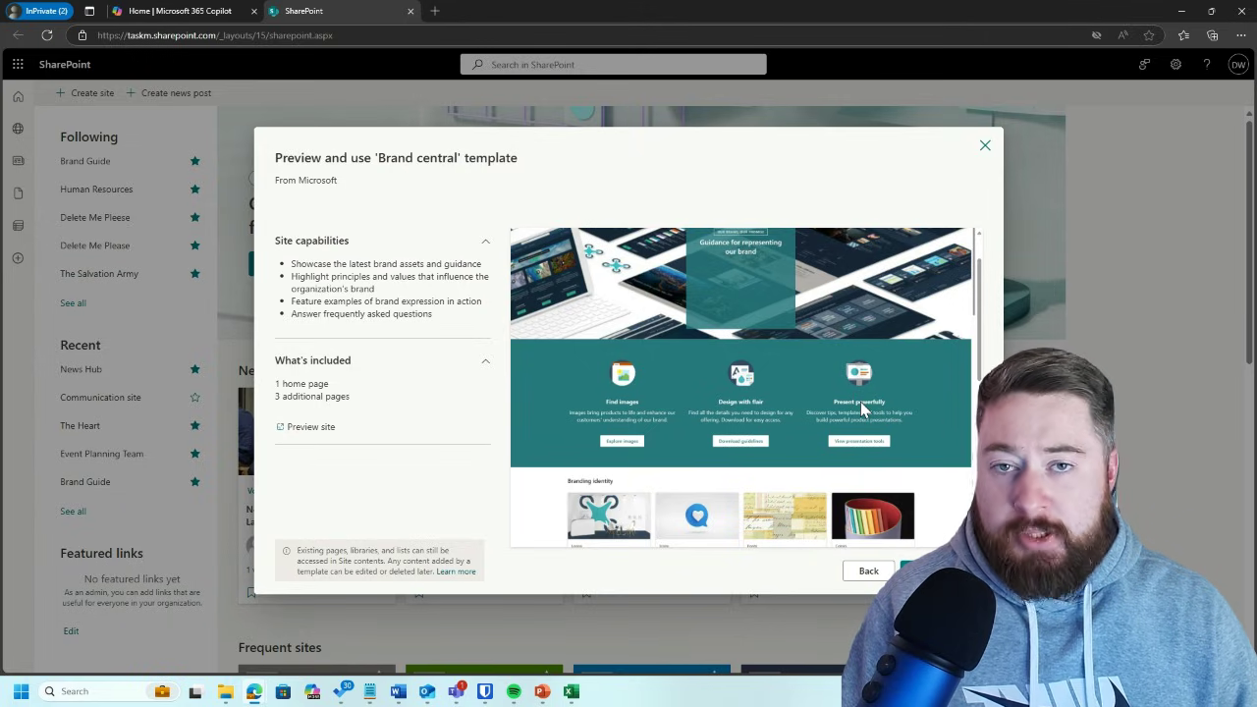
scroll(685, 452, "down", 1)
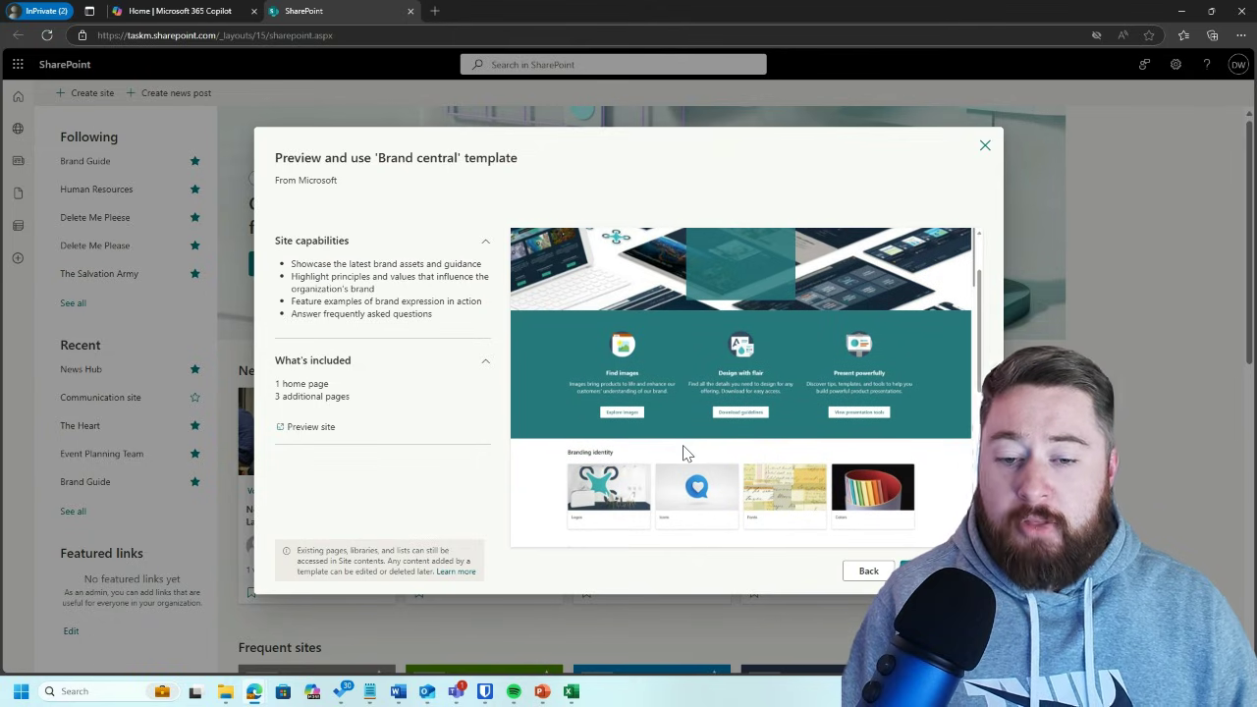
scroll(685, 453, "up", 3)
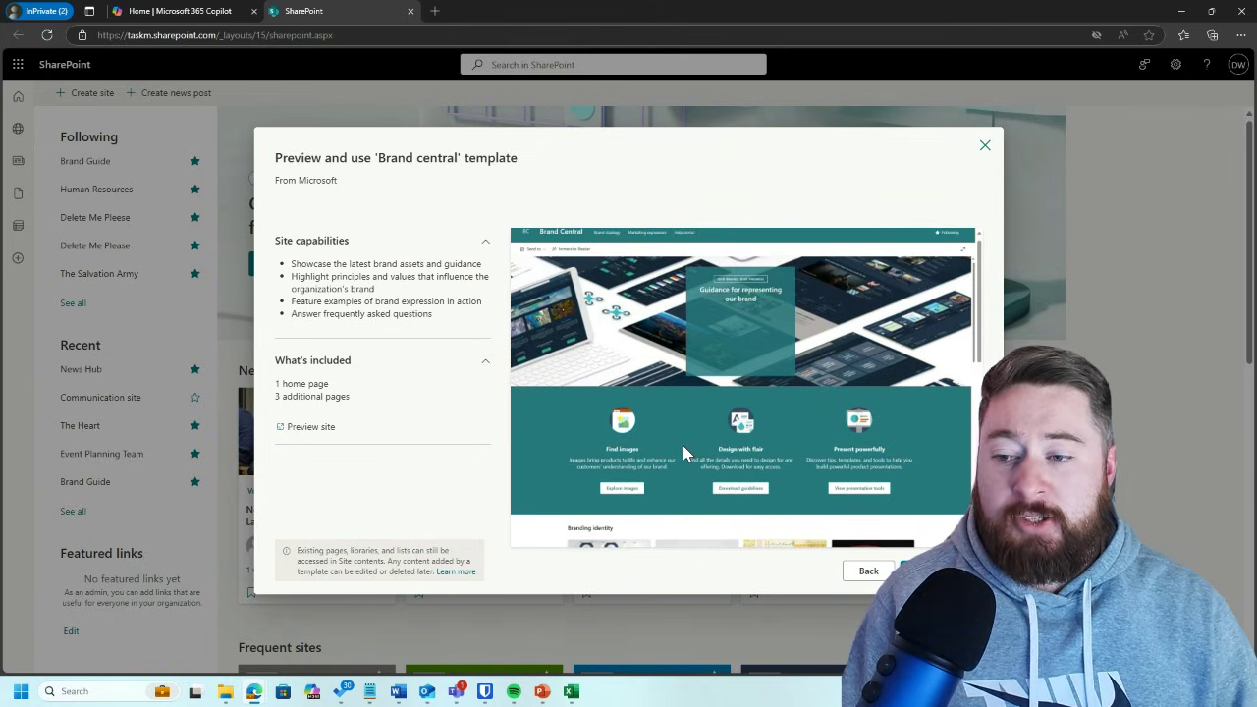
scroll(682, 451, "up", 1)
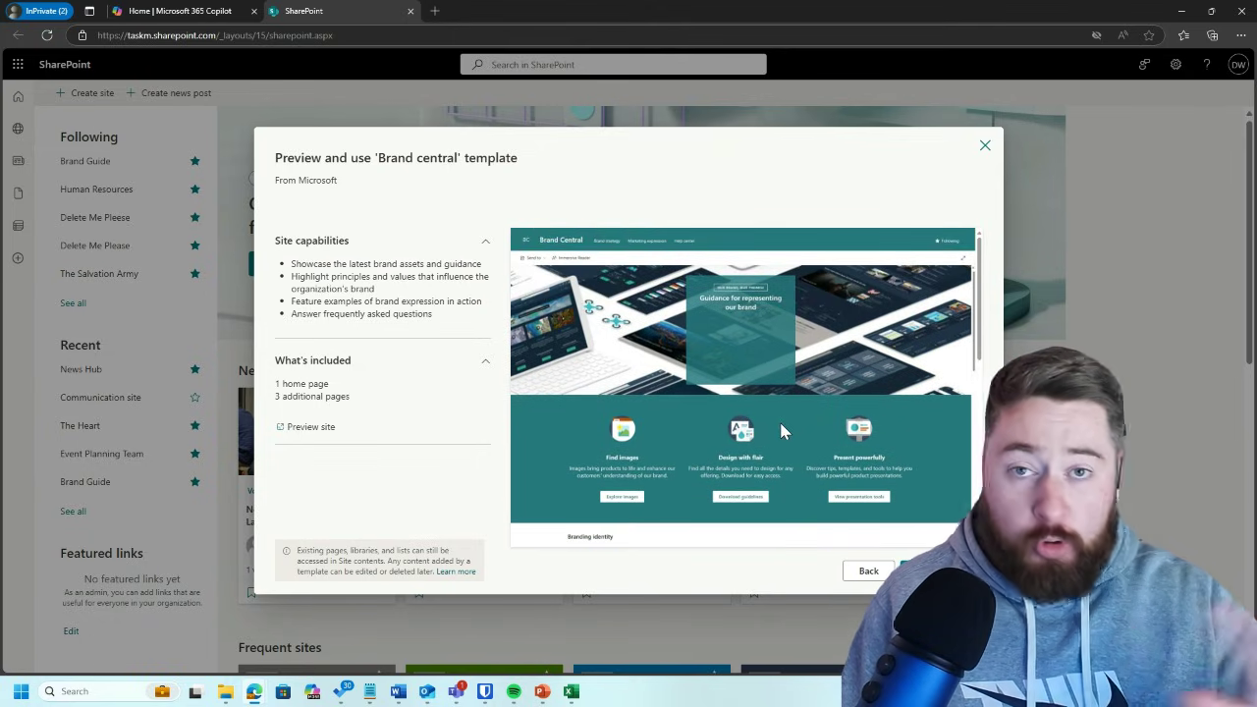
Close the Brand central preview to return to the communication-site template gallery
left_click(868, 573)
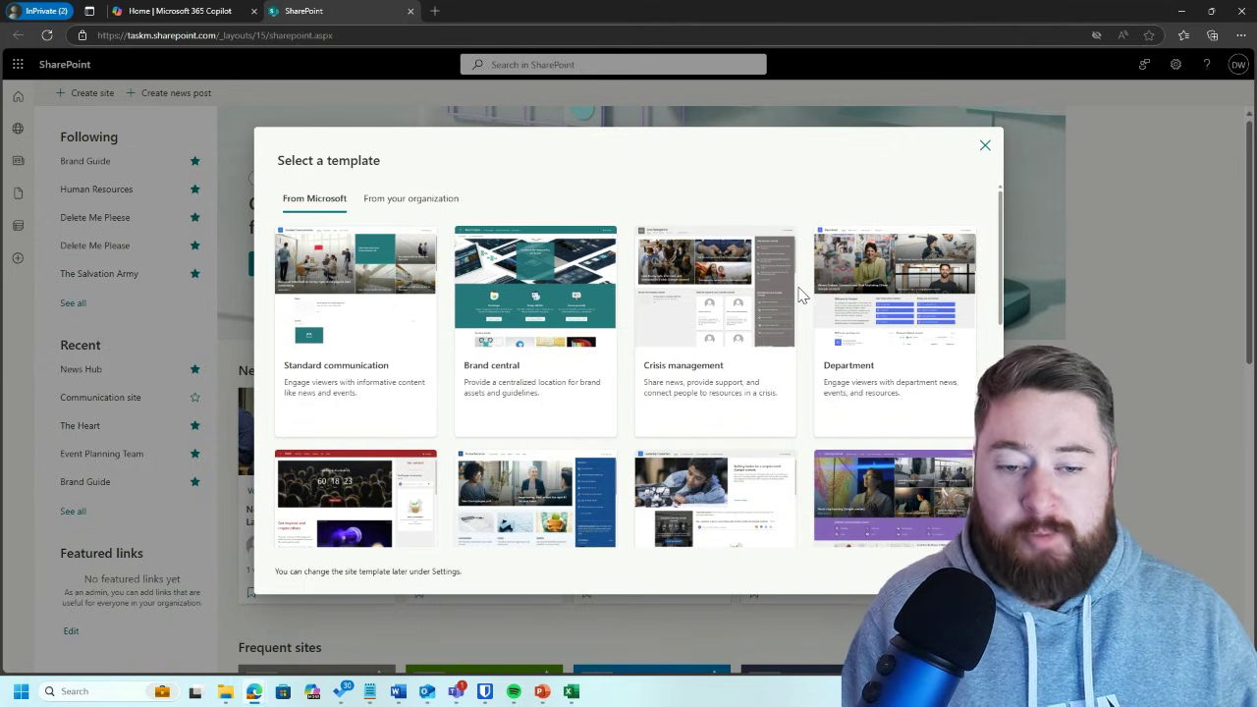
Preview the Department template: 1 home page, 4 additional pages, 2 page templates, 1 document library
left_click(903, 291)
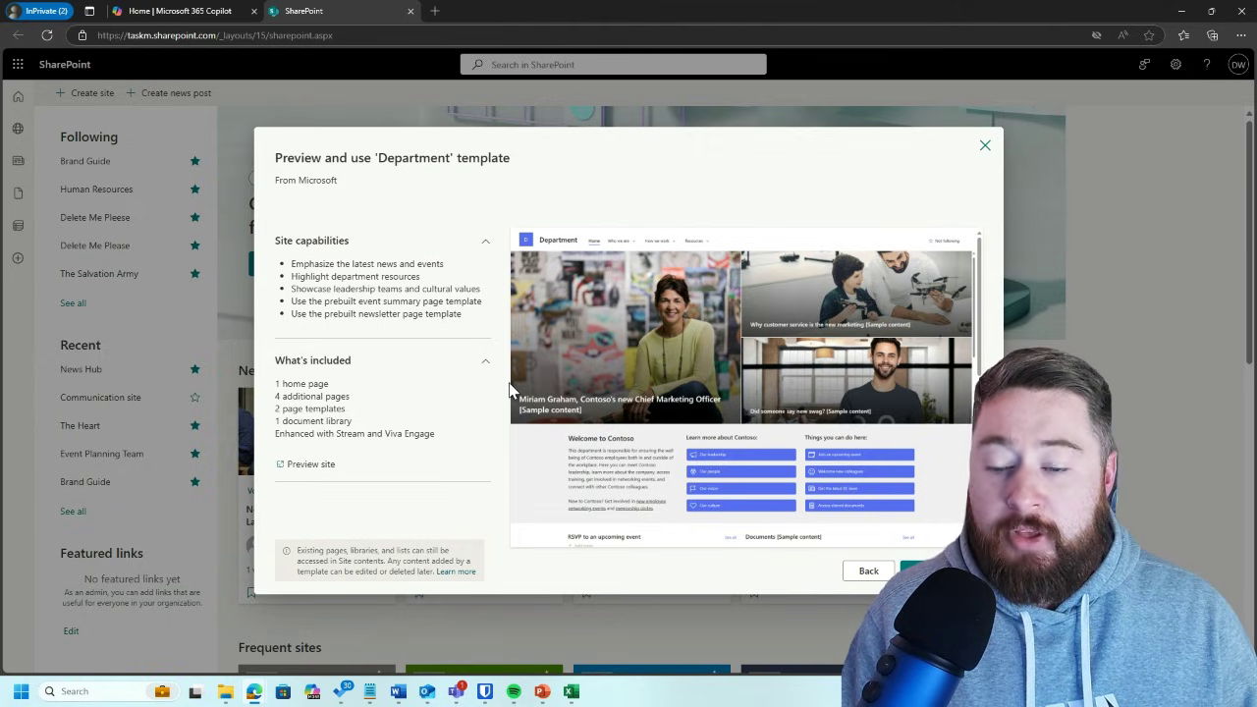
scroll(727, 363, "down", 1)
scroll(598, 346, "up", 1)
scroll(855, 364, "down", 1)
scroll(854, 364, "down", 2)
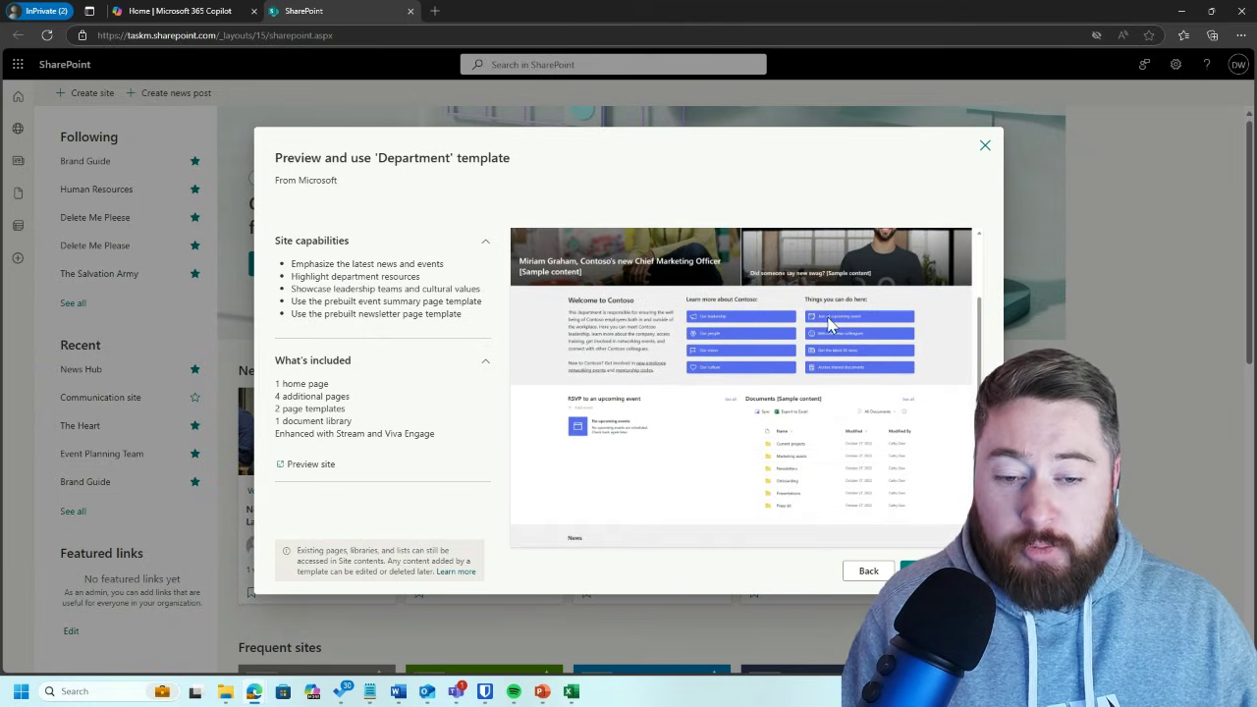
scroll(753, 458, "down", 2)
scroll(798, 390, "down", 3)
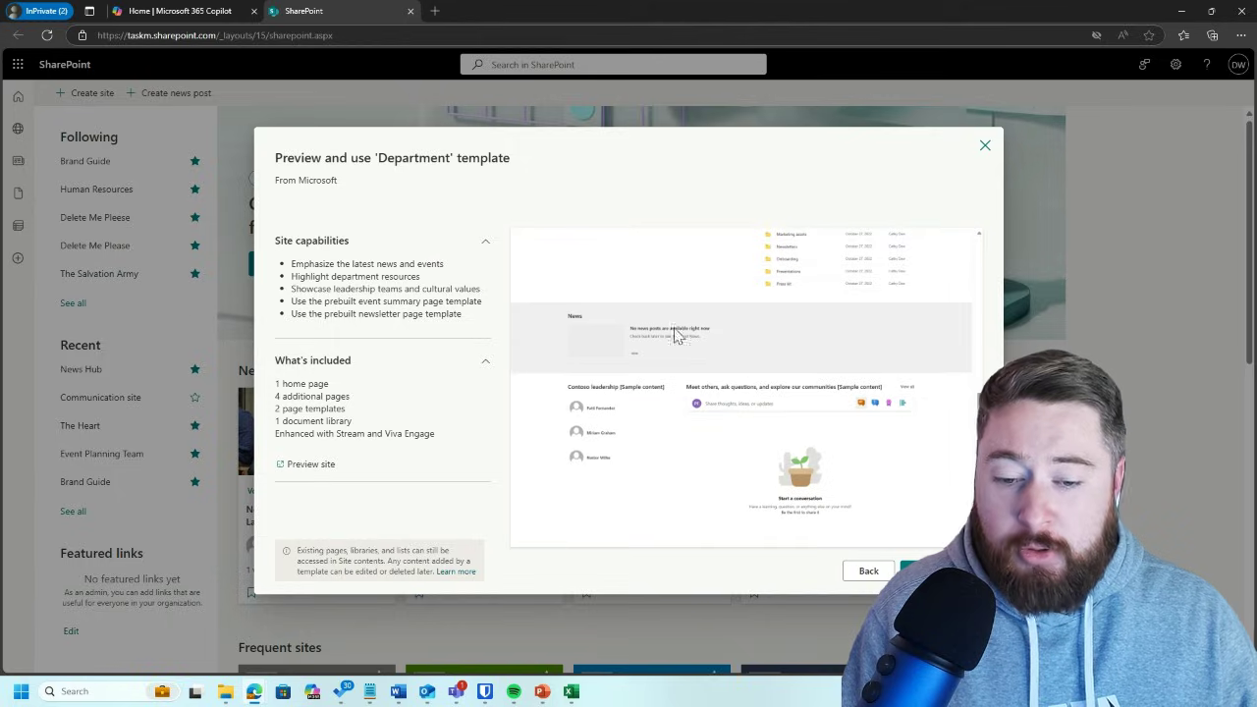
scroll(745, 397, "down", 1)
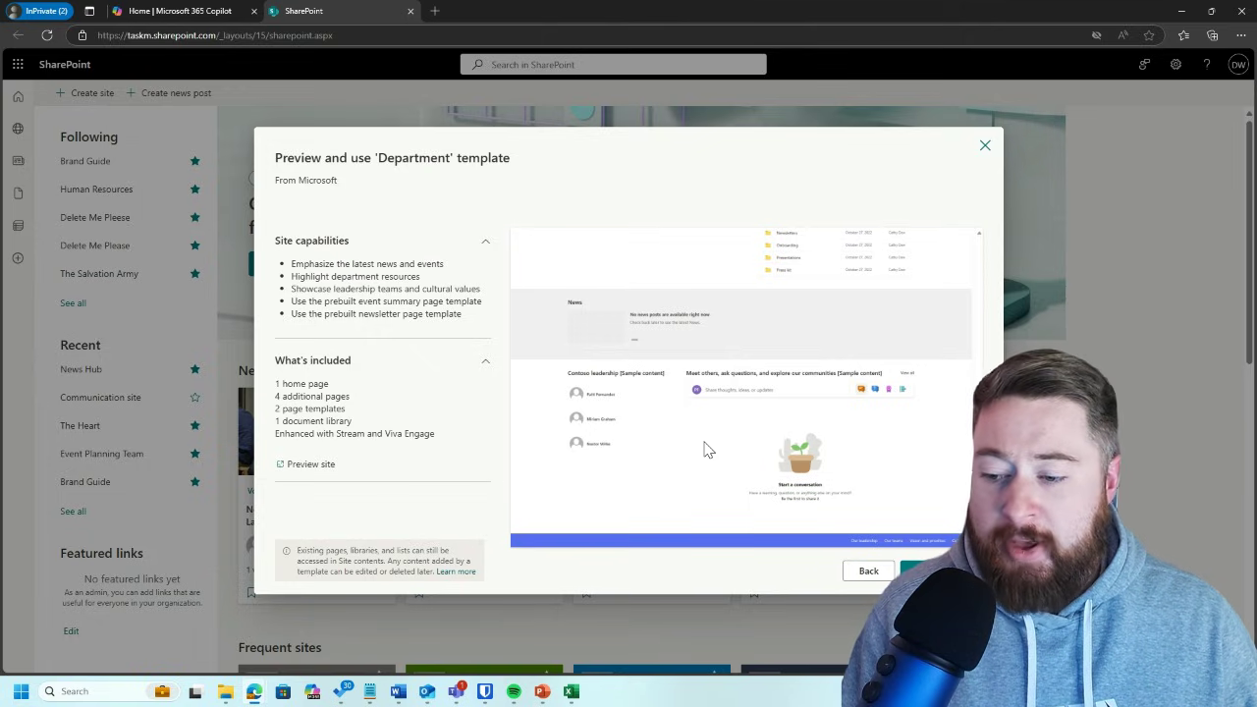
Leave the Department preview and scroll to the Event, Human resources, Leadership connection and Learning central templates
left_click(862, 572)
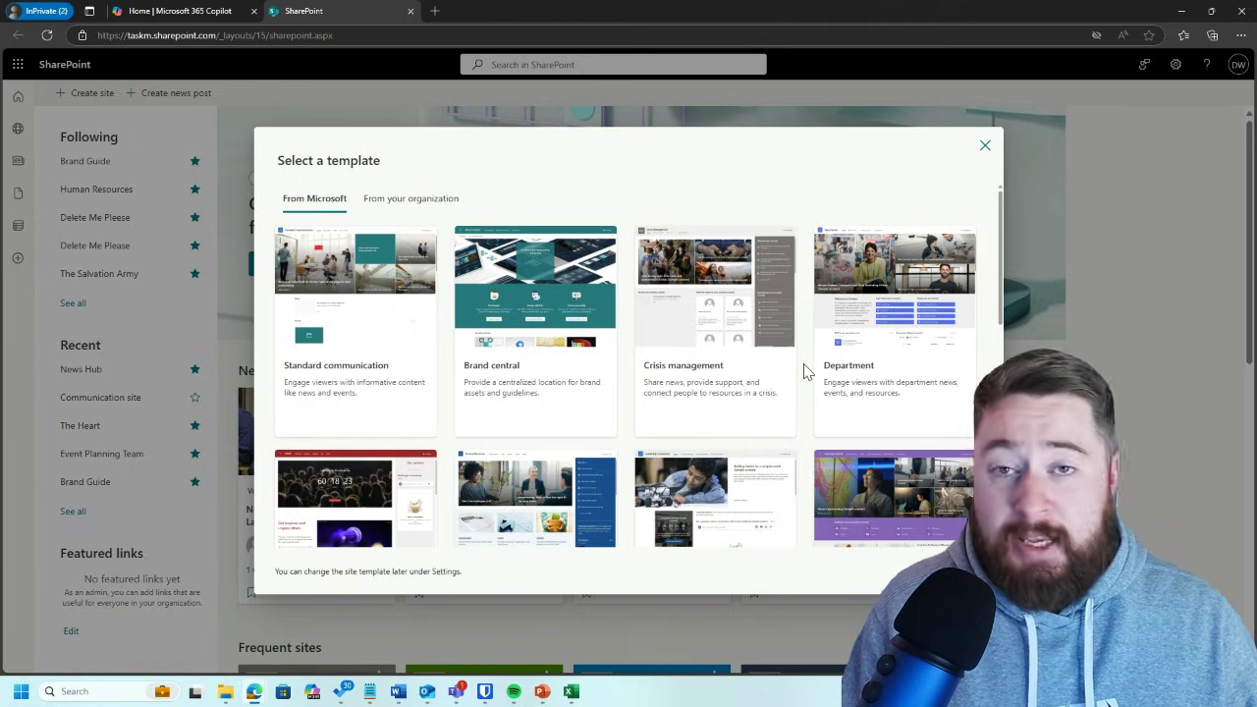
scroll(801, 351, "down", 2)
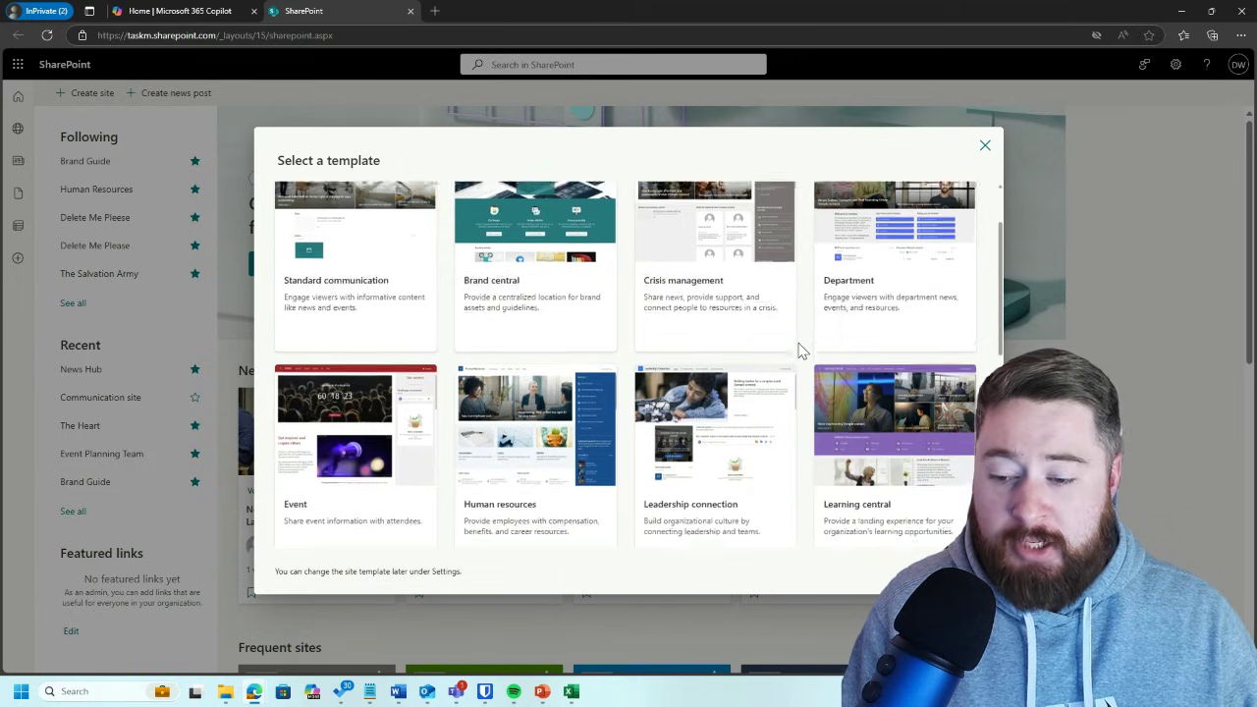
scroll(800, 350, "down", 3)
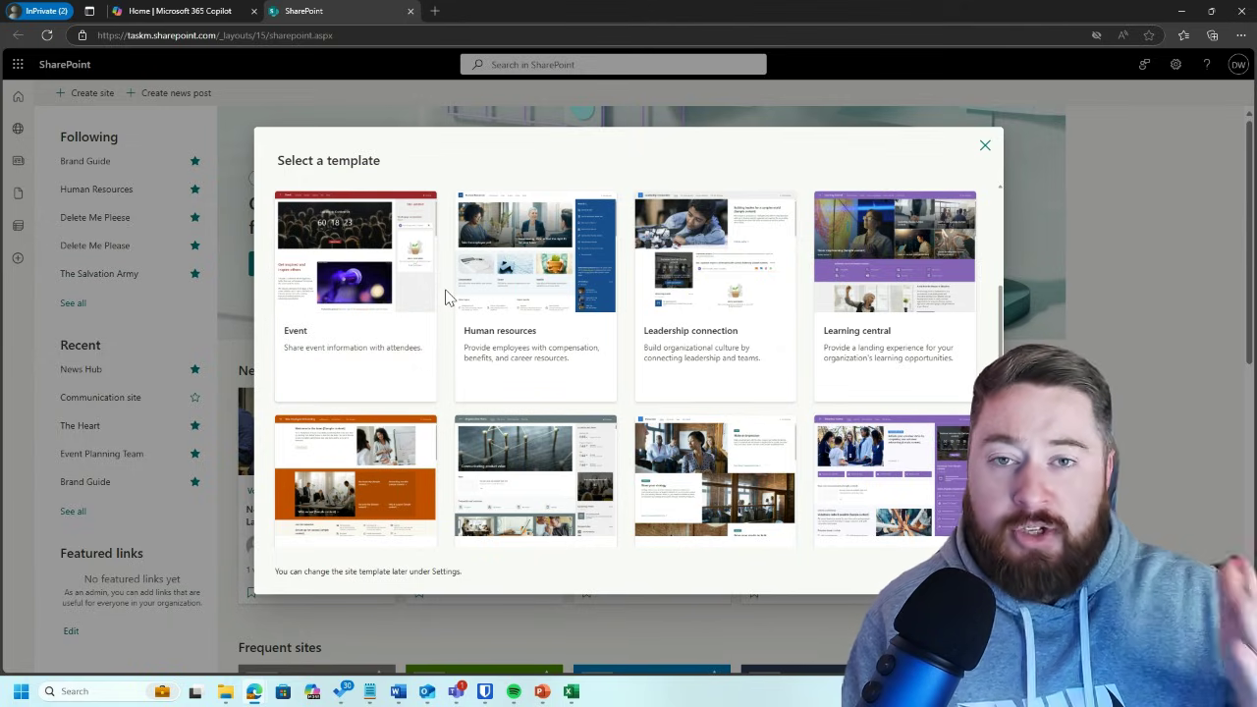
Preview the Event template, scrolling through its Leadership Conference page and event schedule list, then back up
left_click(366, 284)
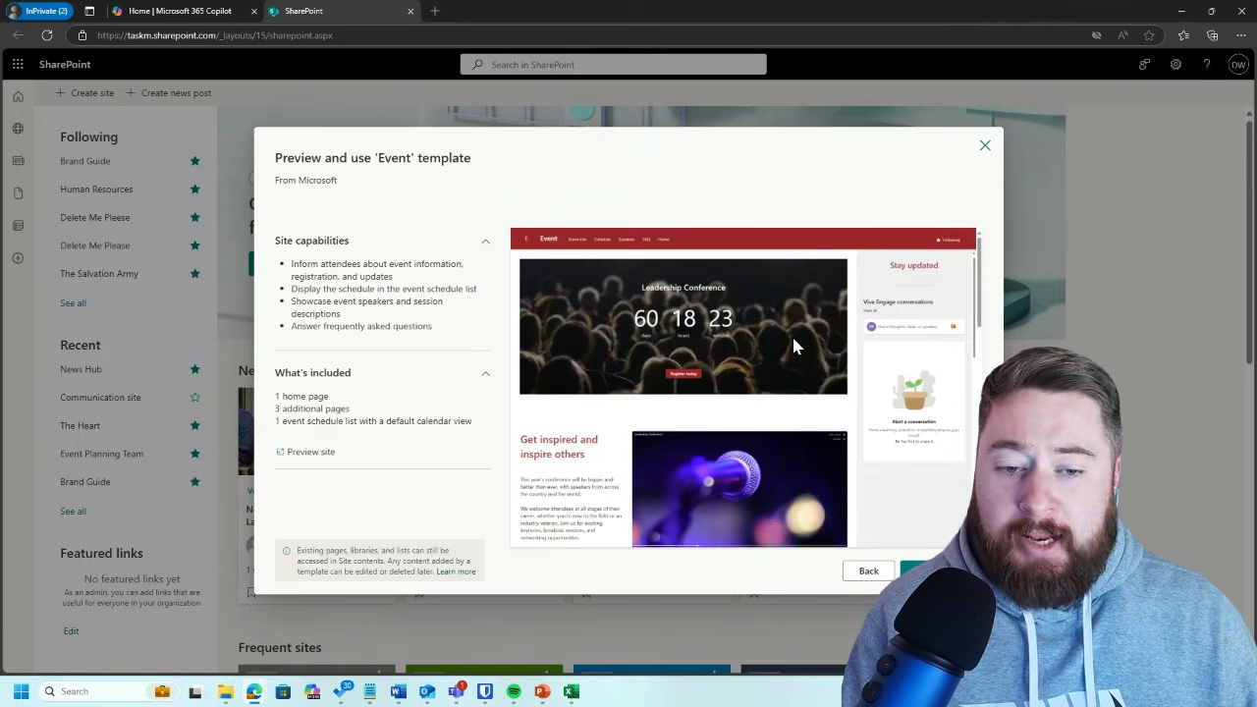
scroll(879, 378, "down", 1)
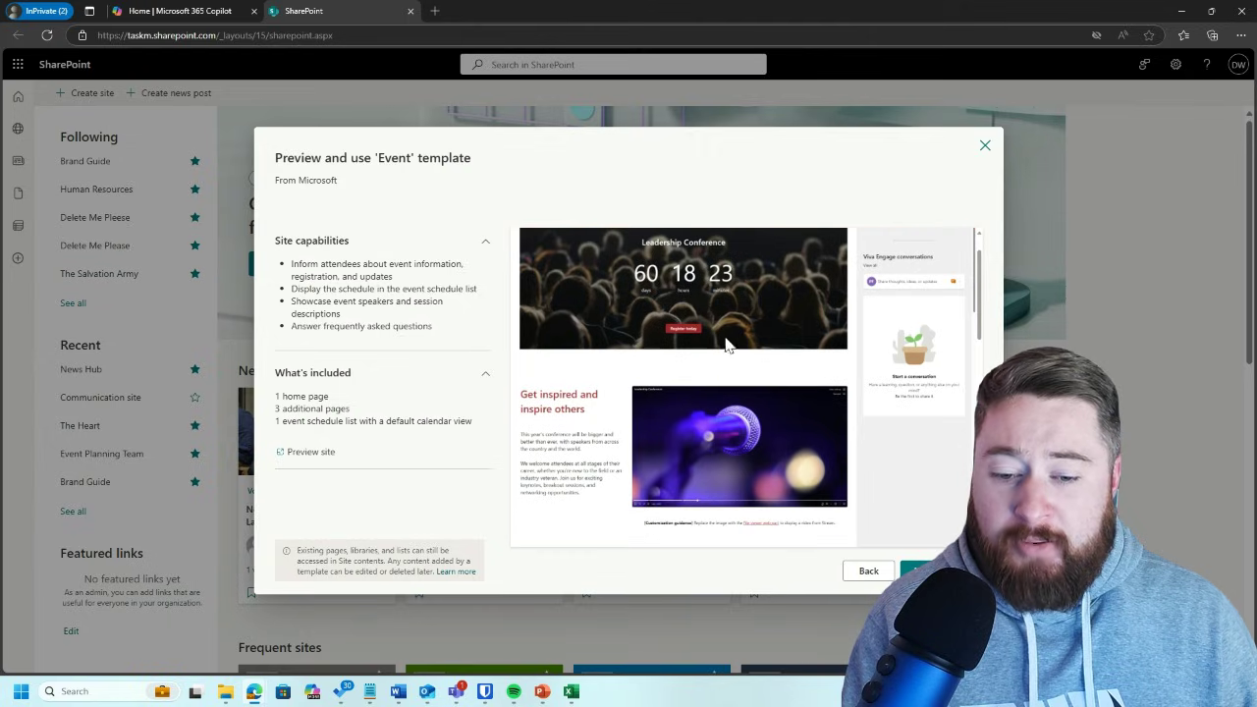
scroll(756, 319, "down", 3)
scroll(751, 393, "down", 3)
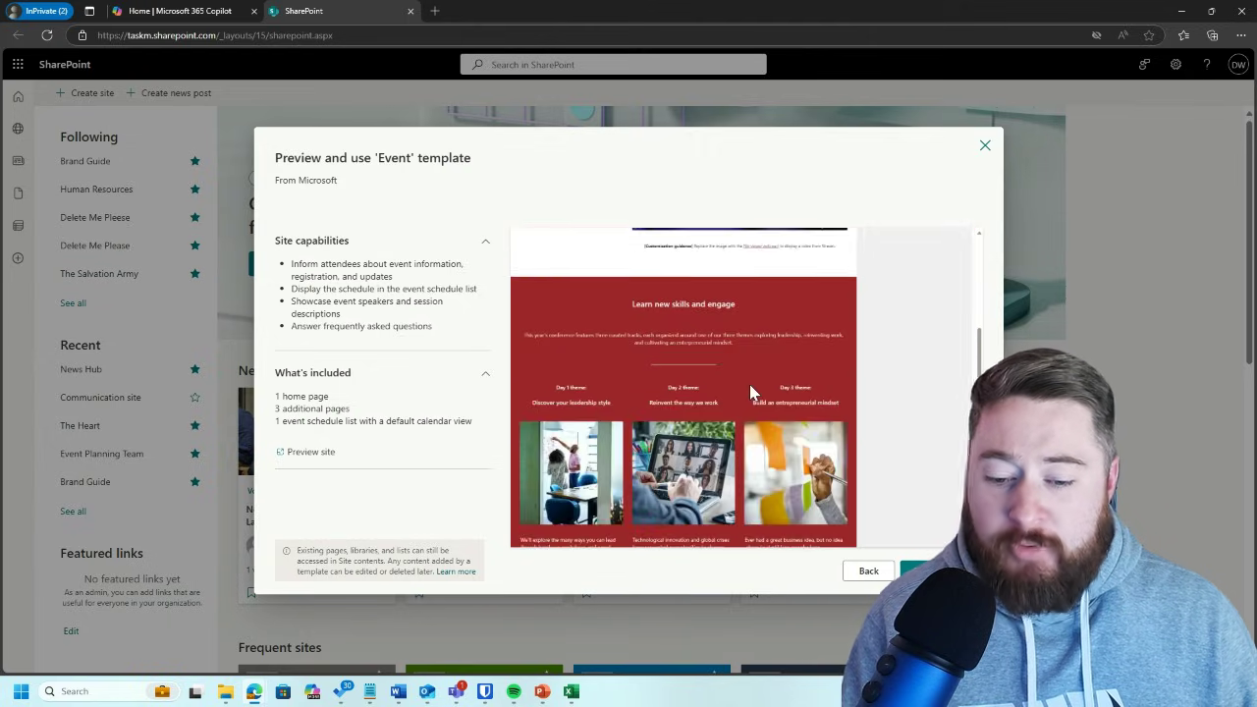
scroll(695, 458, "down", 2)
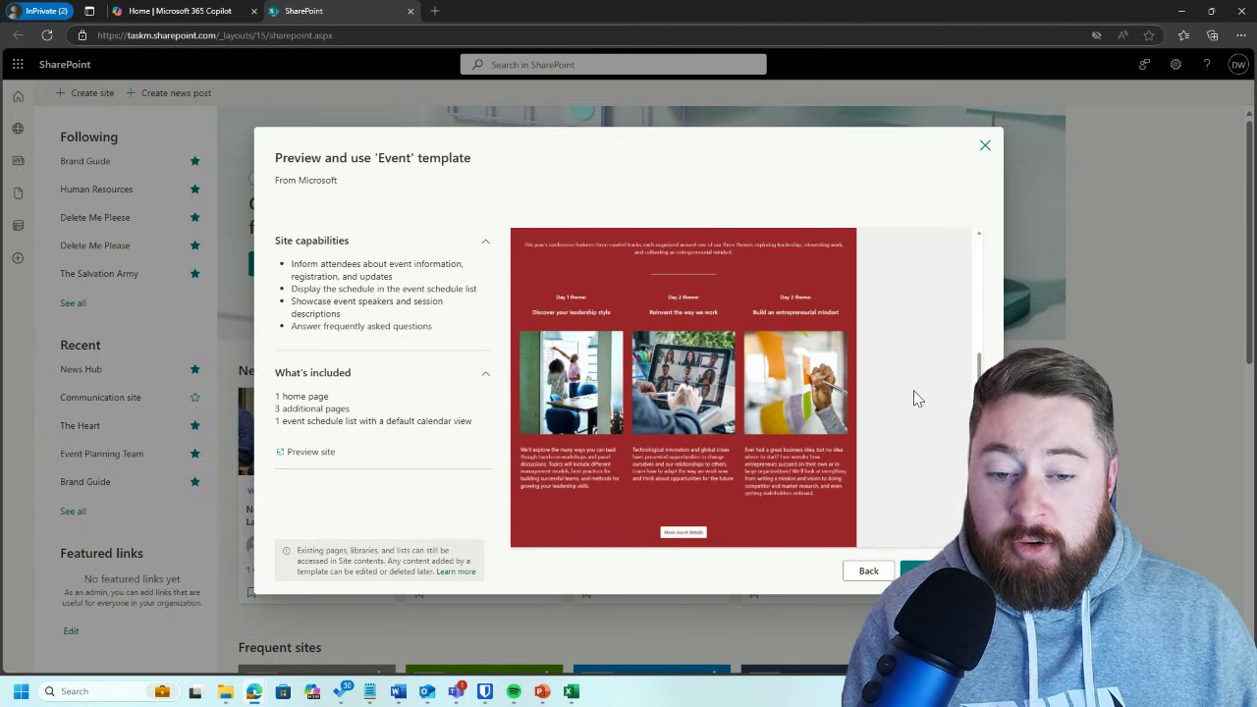
scroll(913, 399, "down", 3)
scroll(913, 399, "down", 3)
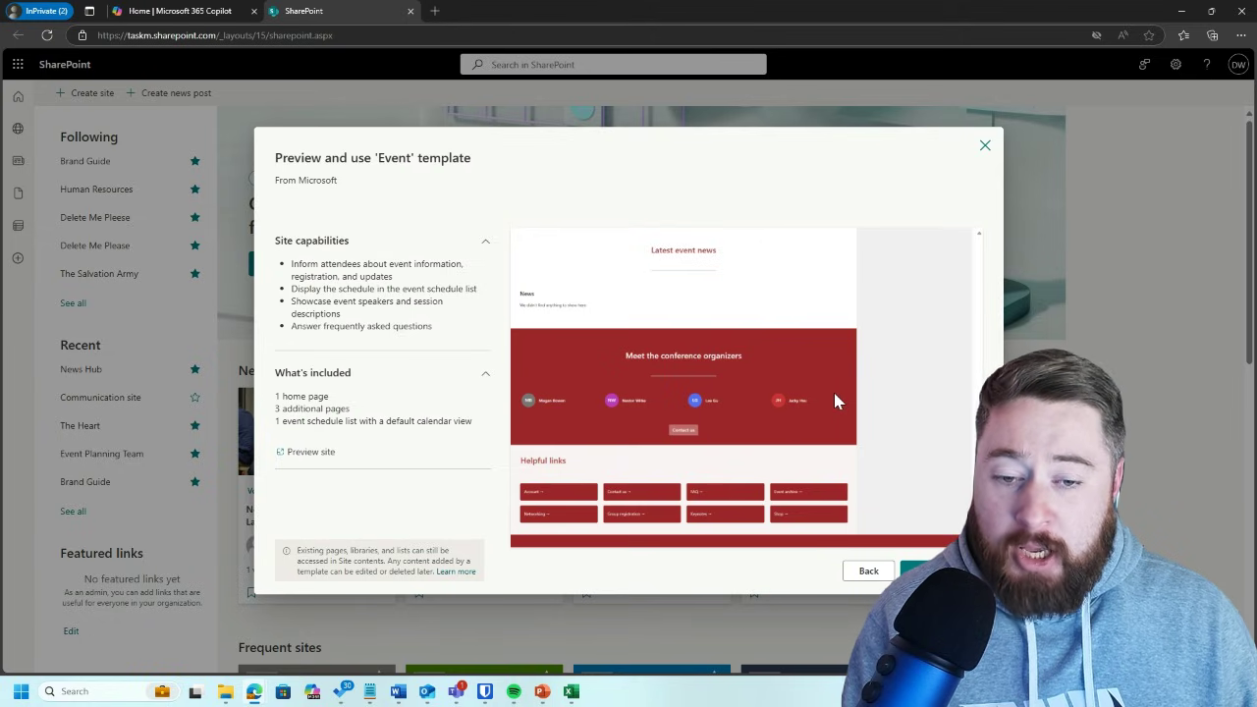
scroll(835, 401, "up", 3)
scroll(836, 401, "up", 5)
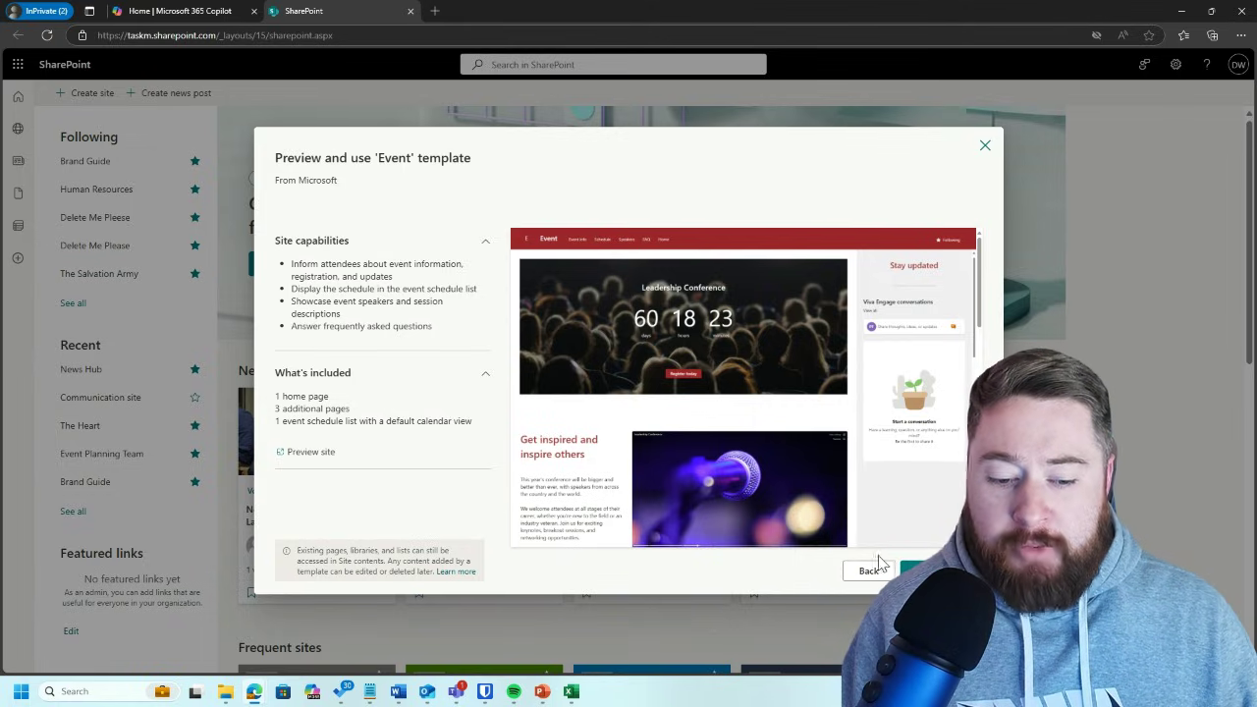
Leave the Event preview and open the Human resources template preview from the gallery
left_click(869, 571)
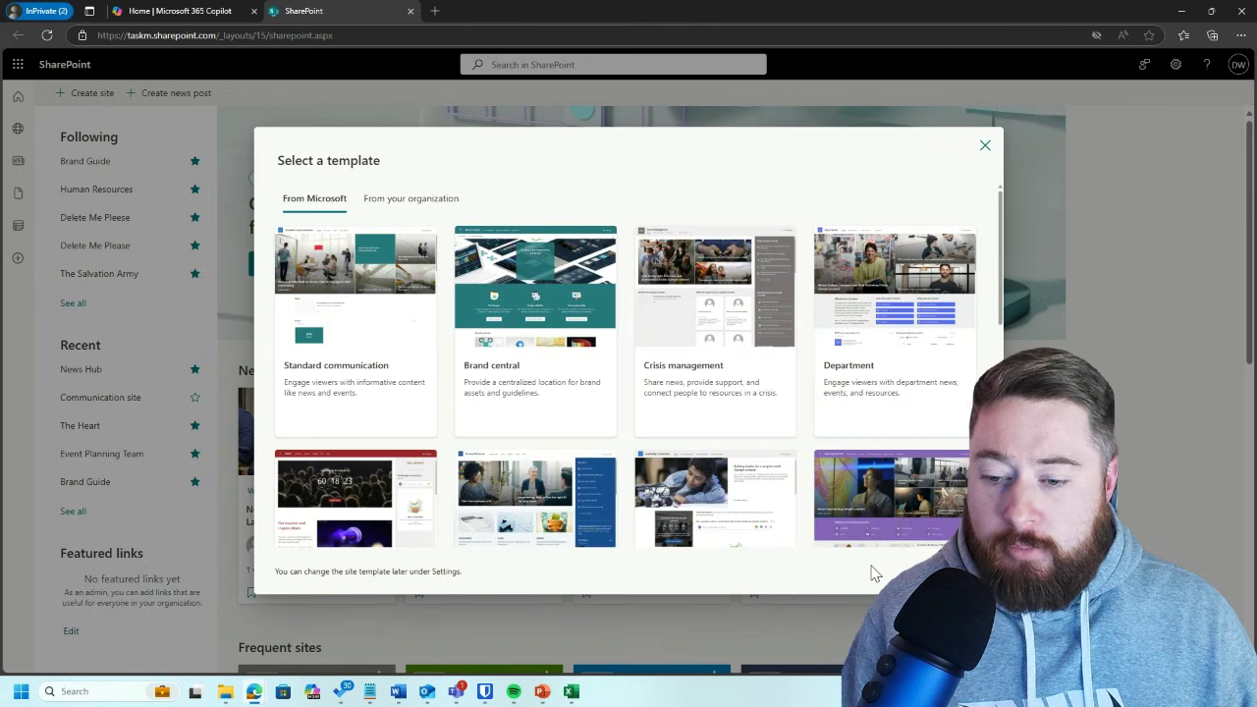
scroll(586, 383, "down", 2)
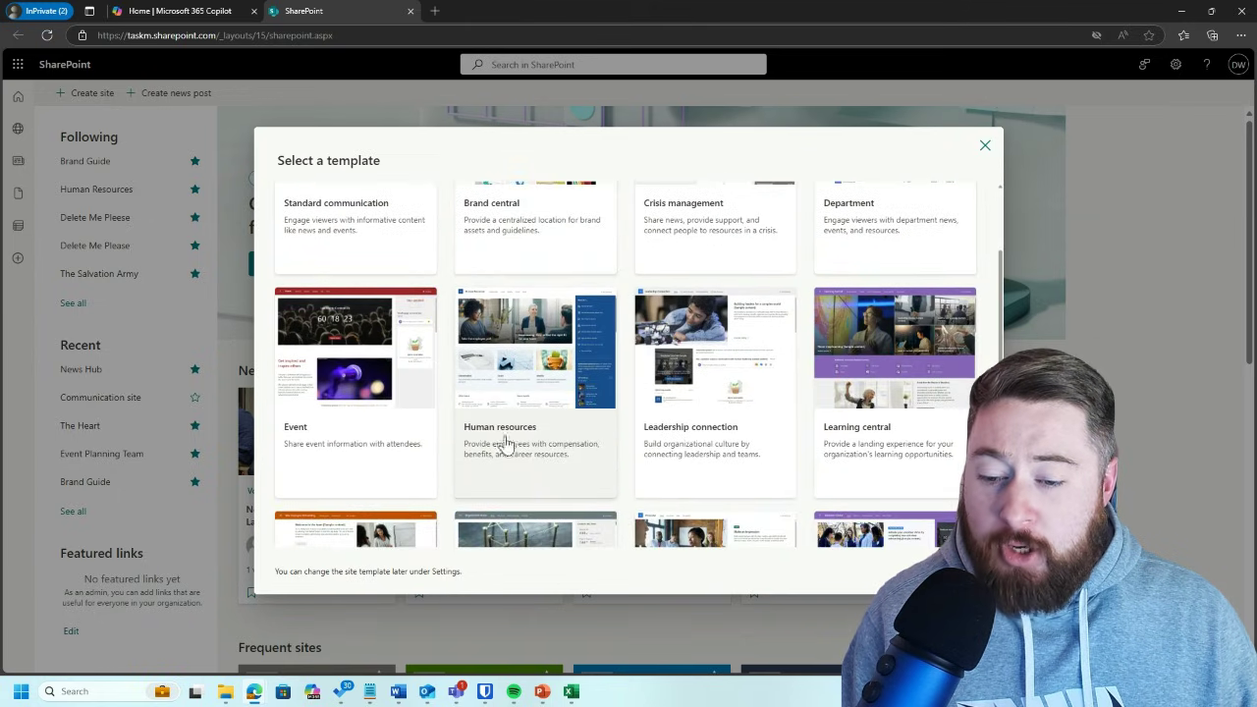
scroll(653, 383, "up", 2)
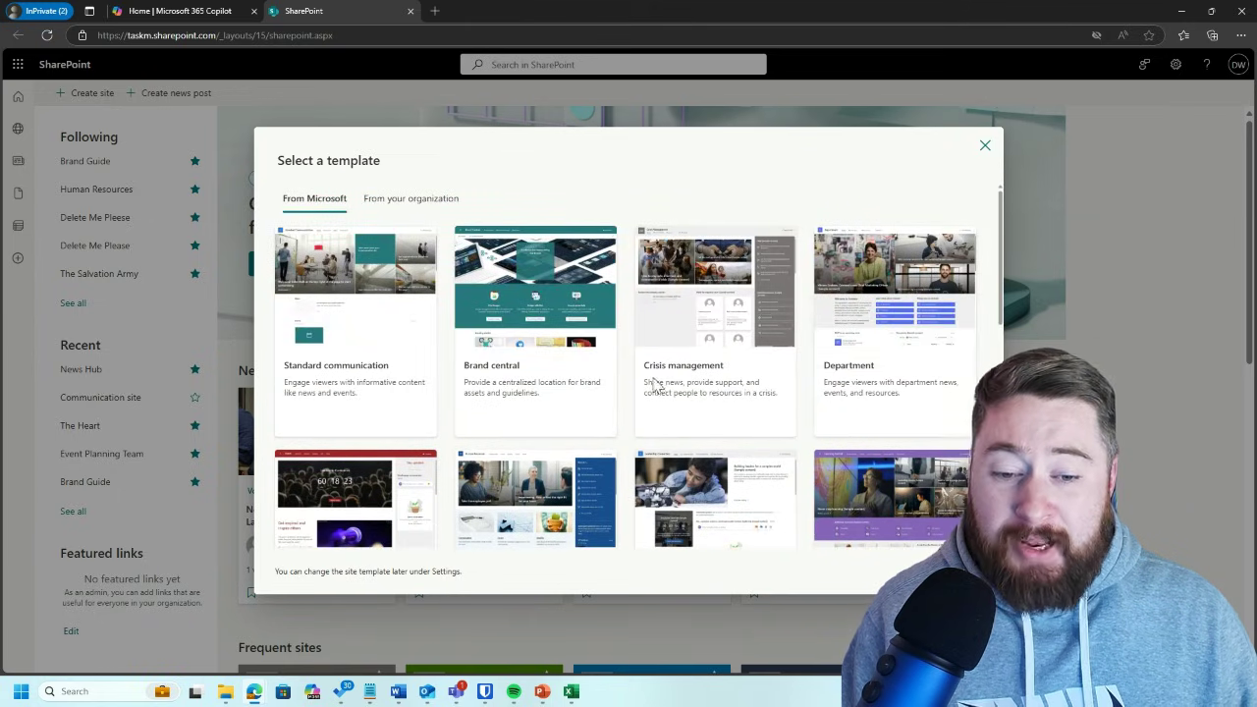
scroll(533, 438, "down", 2)
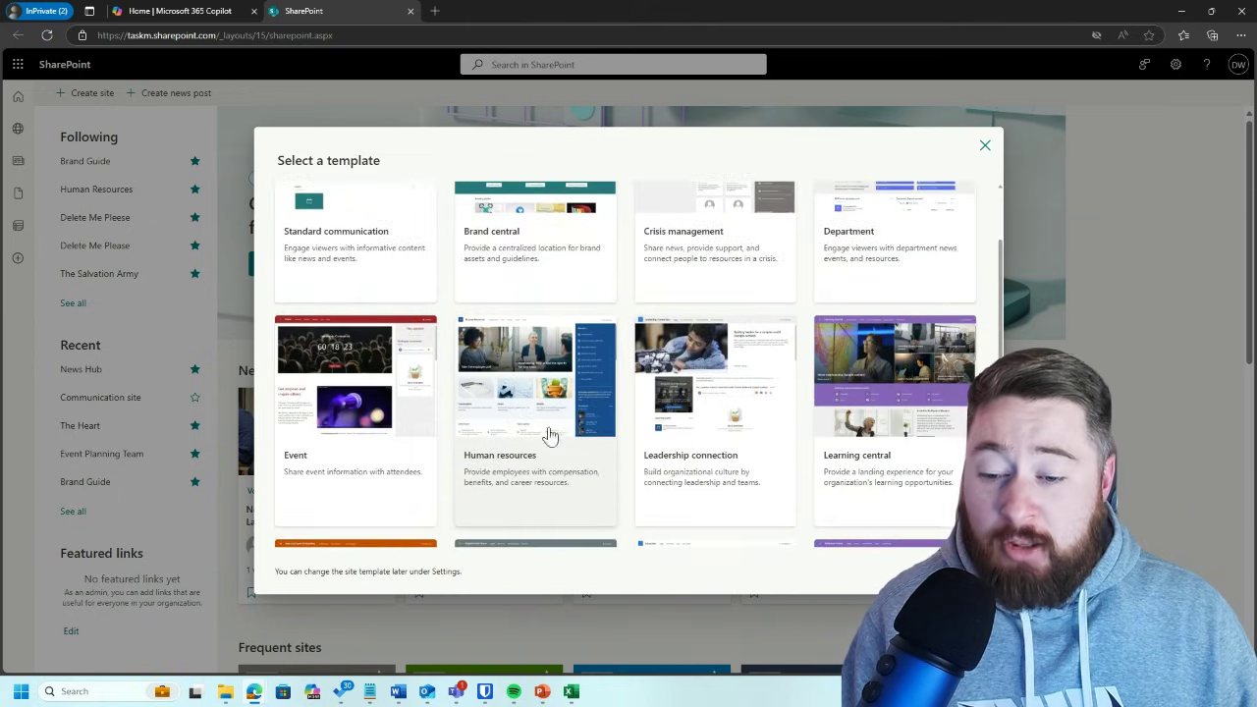
left_click(565, 439)
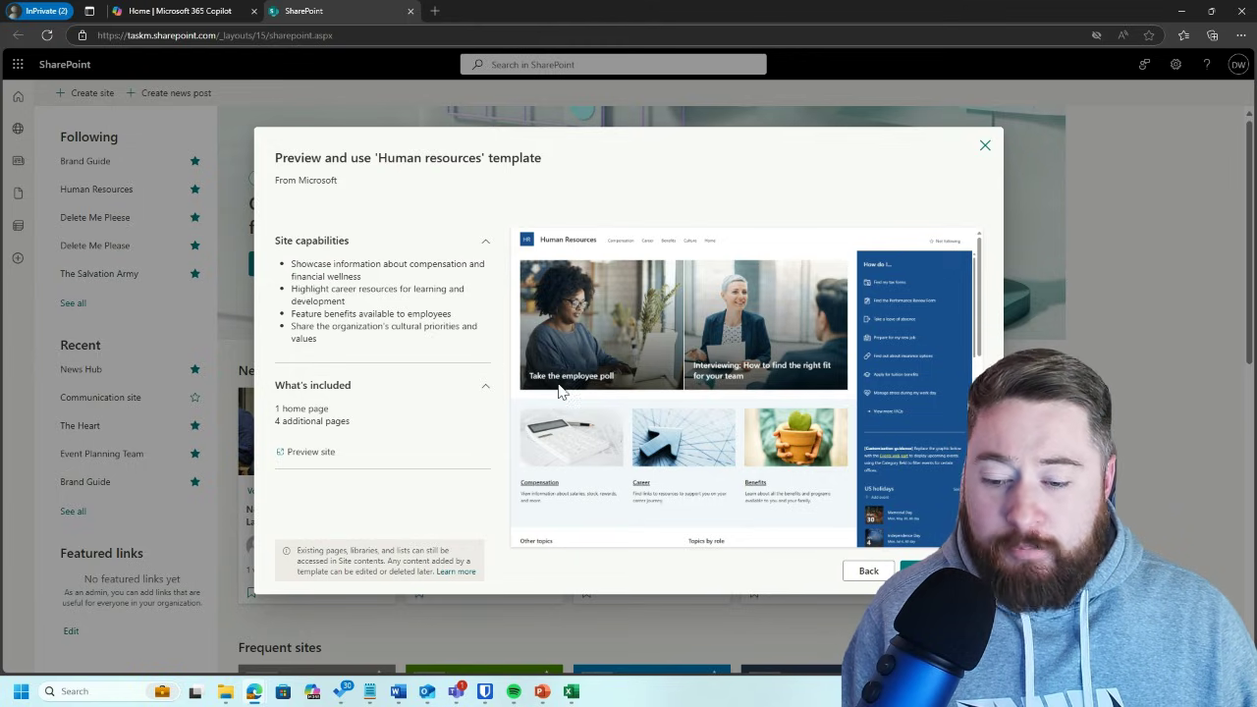
scroll(632, 461, "down", 2)
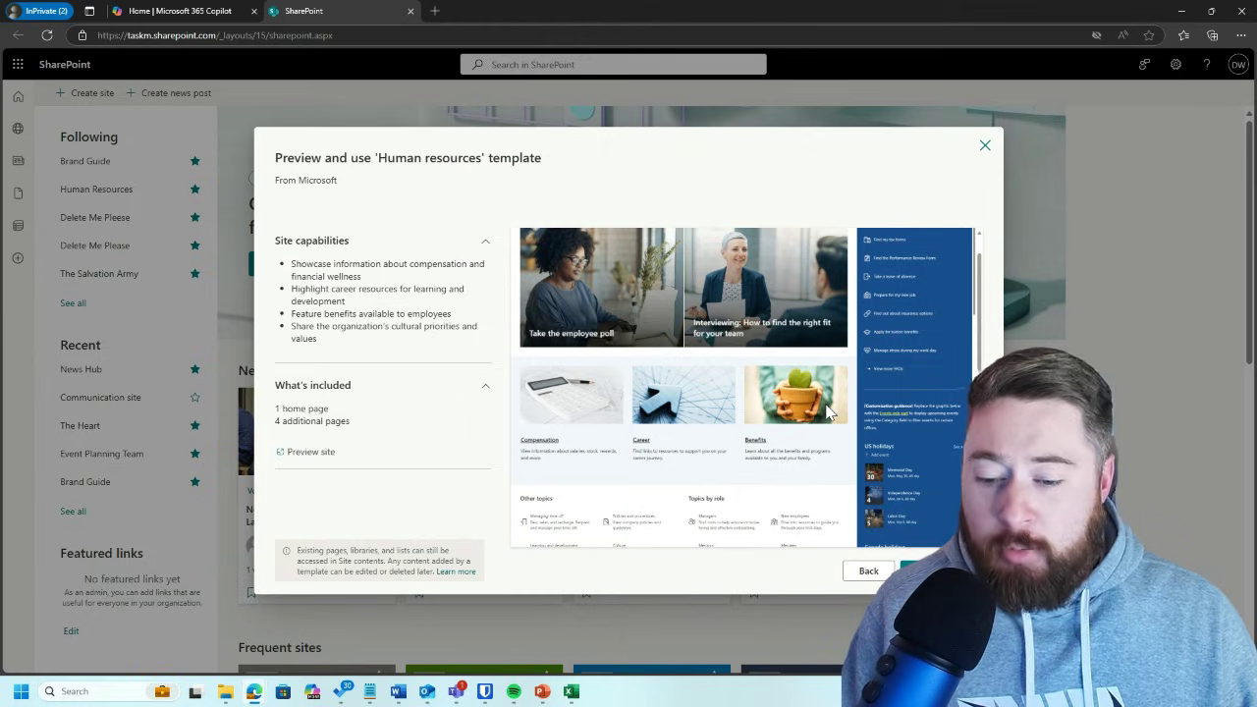
scroll(522, 465, "down", 2)
scroll(617, 461, "down", 1)
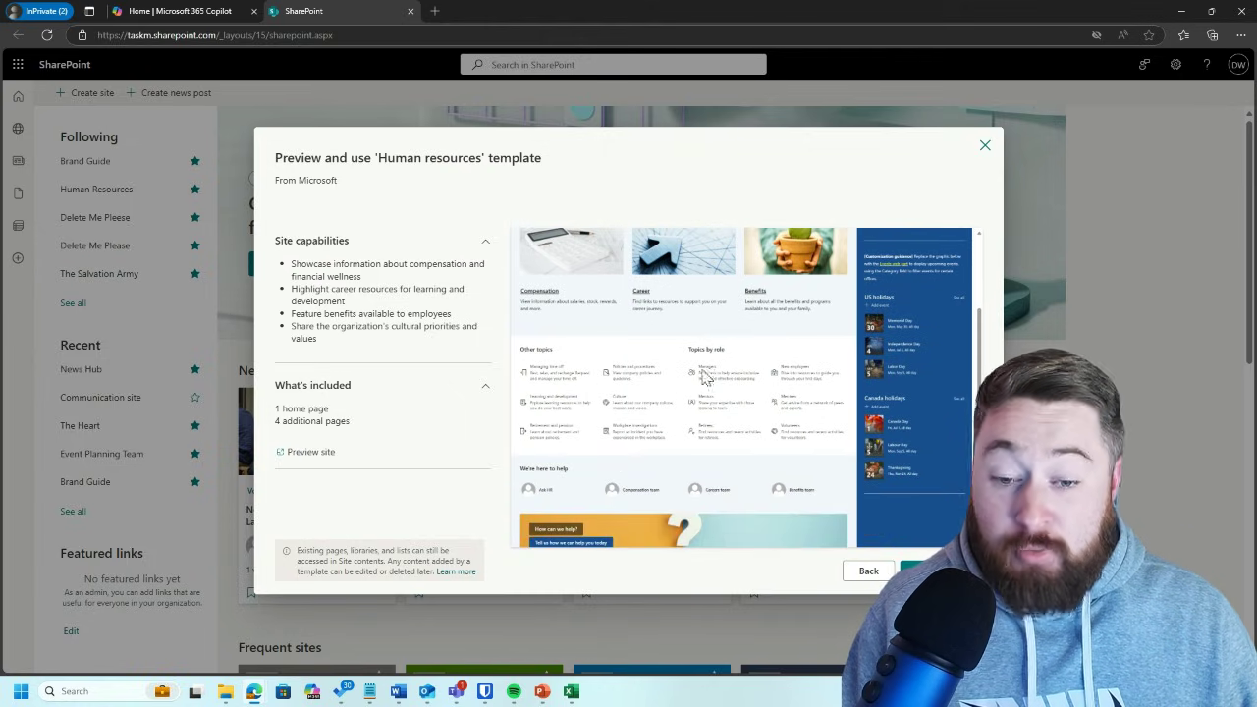
scroll(675, 366, "down", 1)
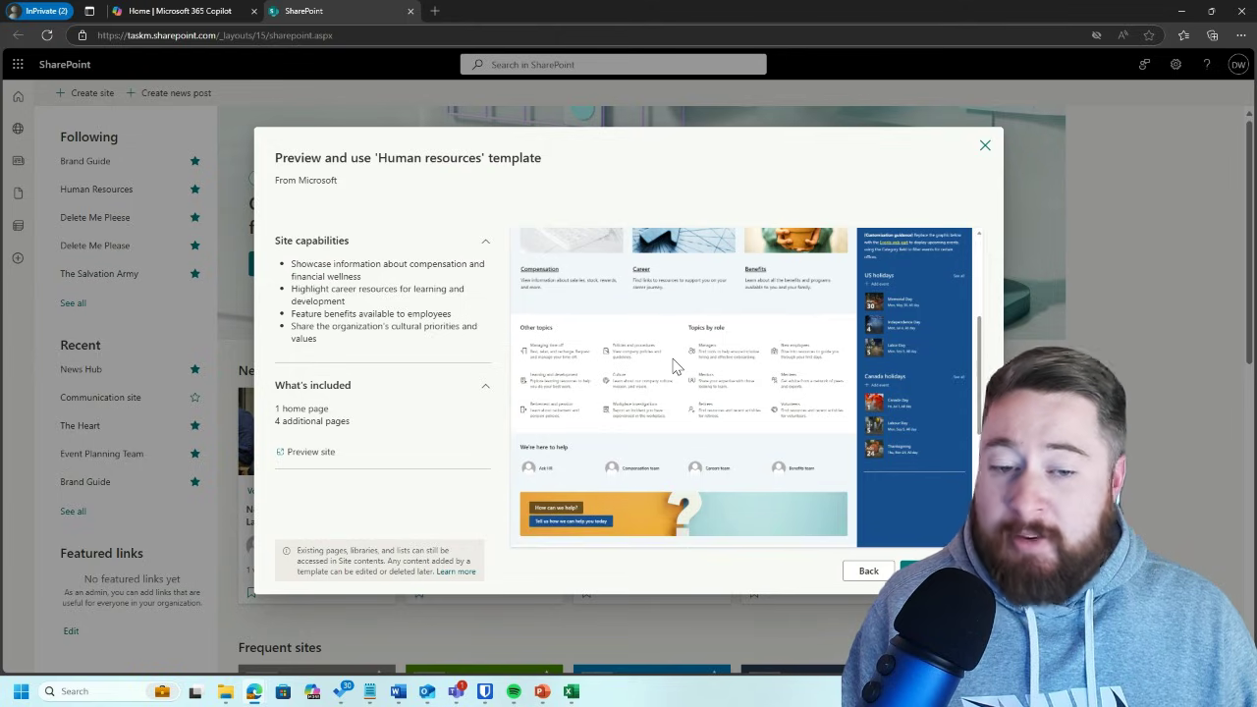
scroll(701, 417, "down", 2)
scroll(700, 417, "up", 5)
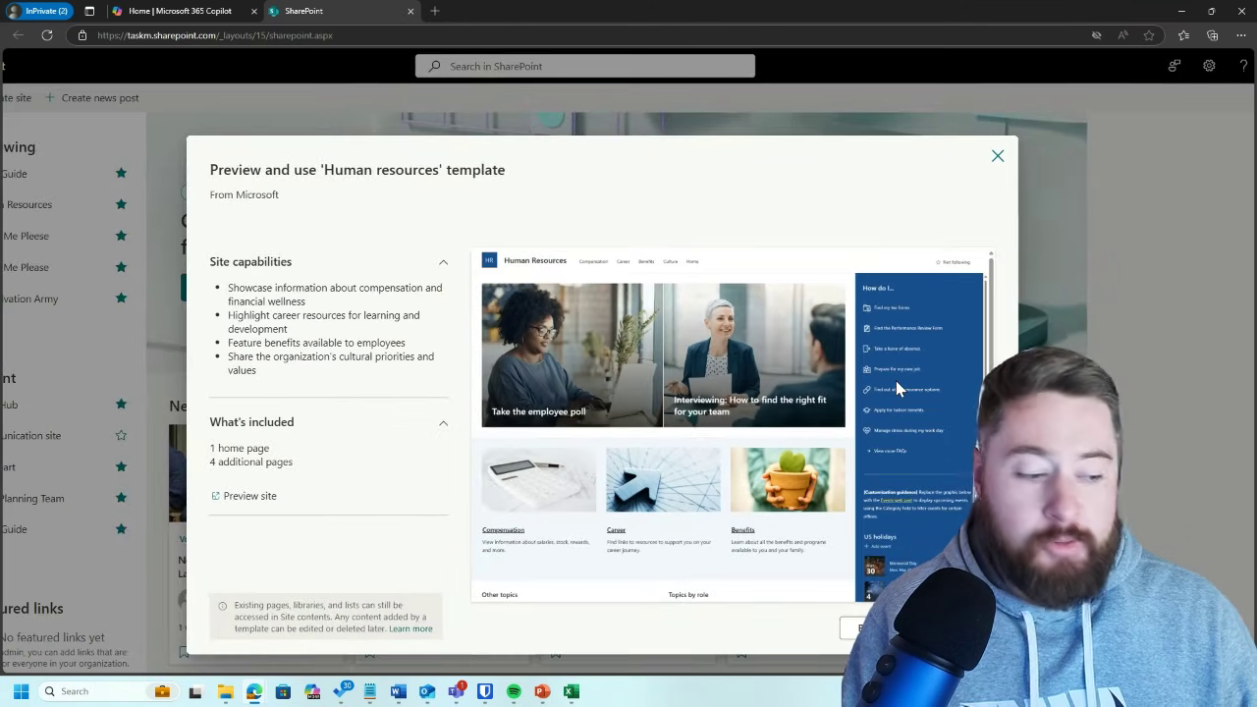
scroll(893, 457, "down", 3)
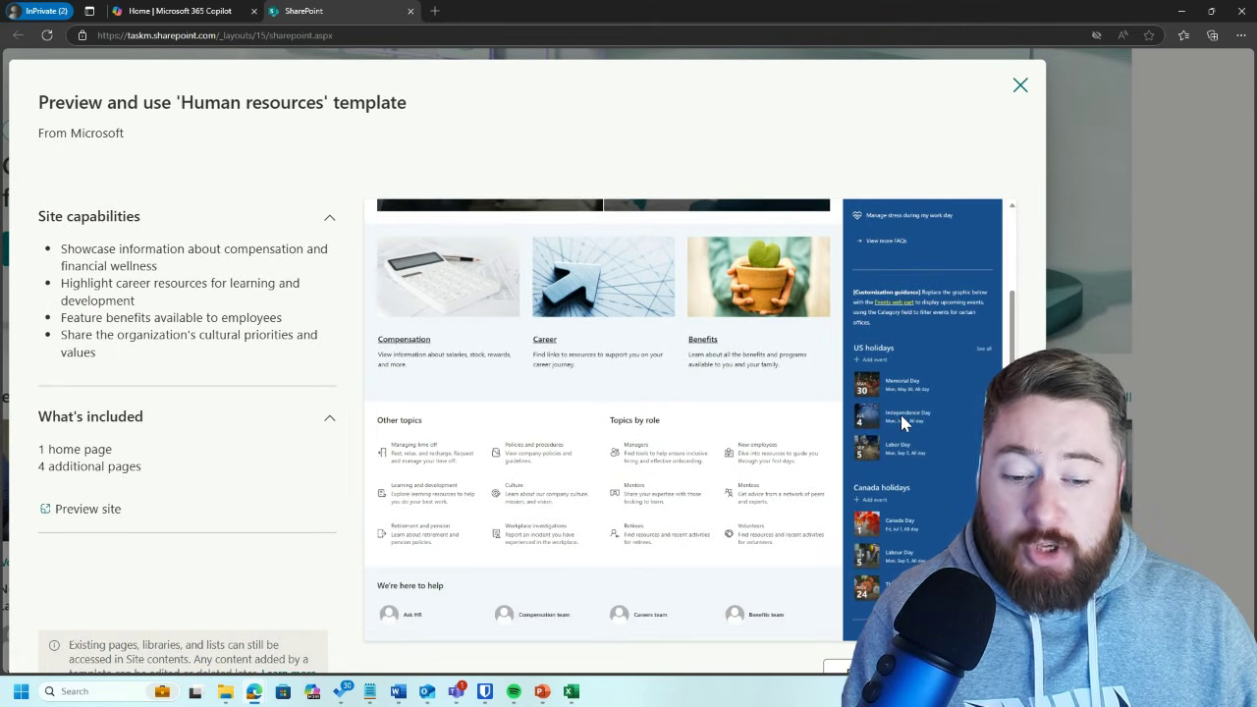
scroll(901, 415, "down", 1)
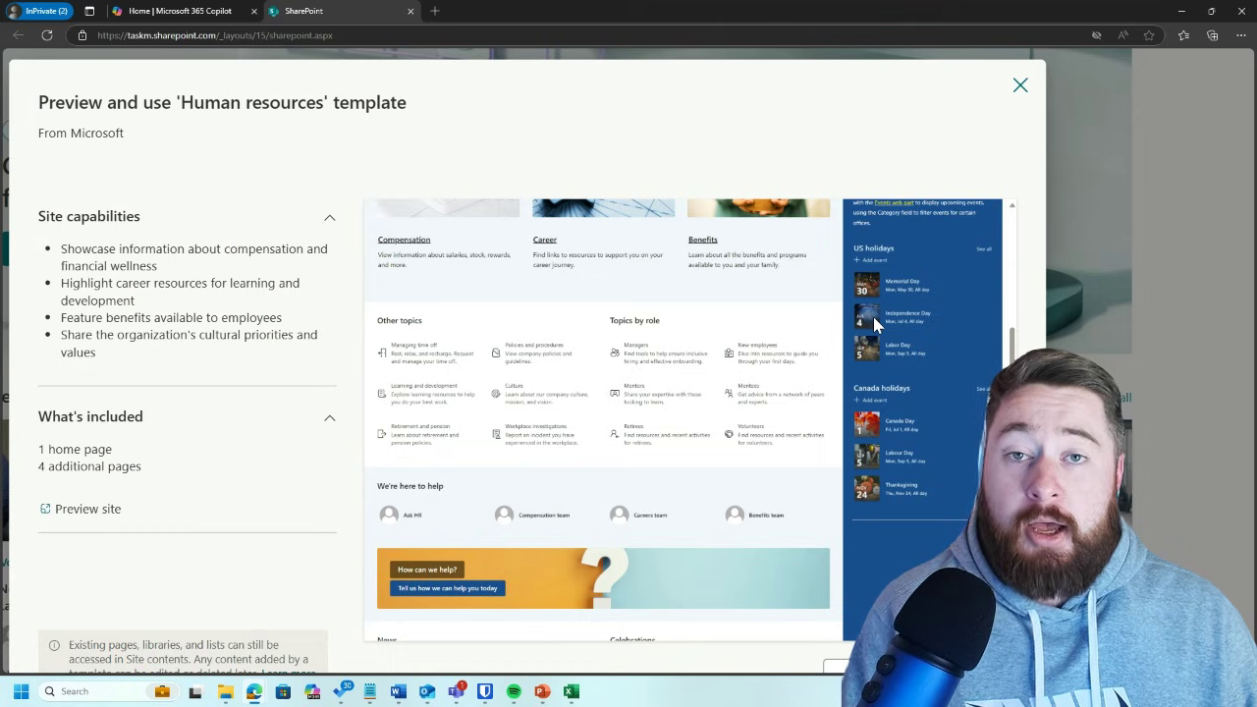
key("ctrl+minus")
key("ctrl+minus")
Scroll the HR preview down to News and Most recent documents, back up, then return to the gallery
scroll(881, 404, "up", 5)
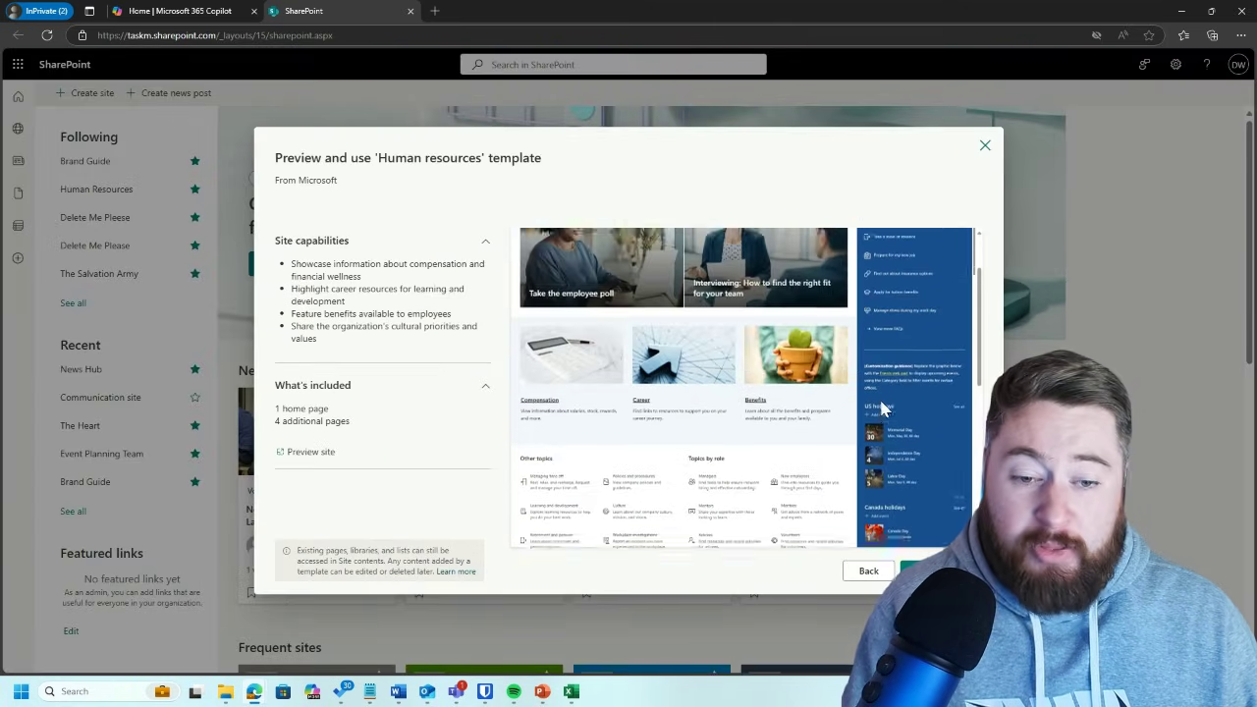
scroll(881, 409, "down", 5)
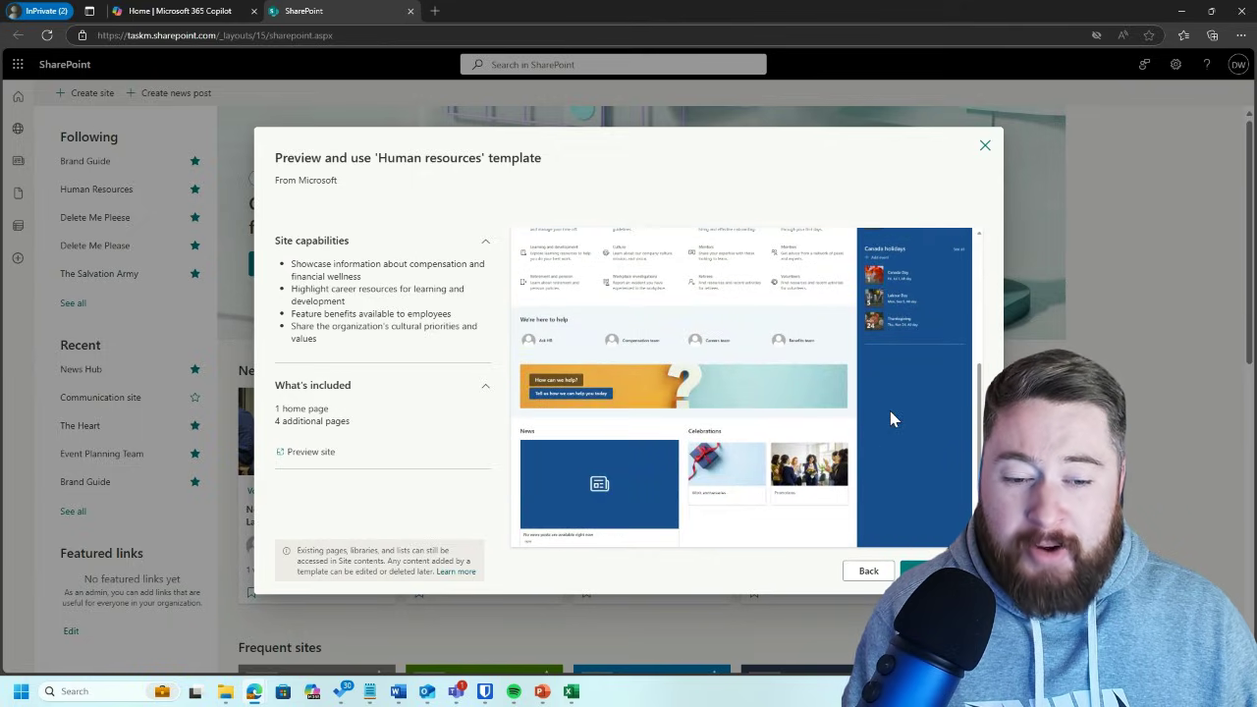
scroll(890, 418, "down", 2)
scroll(901, 398, "up", 2)
scroll(902, 398, "down", 2)
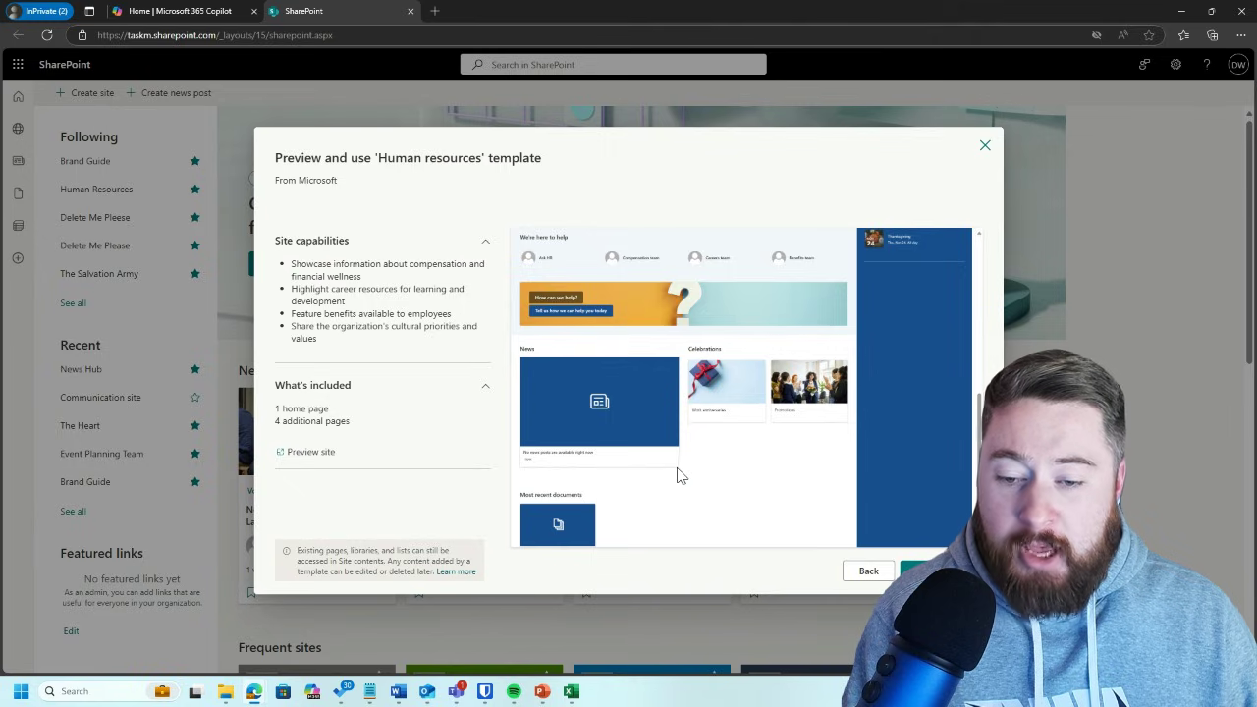
scroll(681, 476, "down", 1)
scroll(882, 393, "up", 3)
scroll(850, 334, "up", 5)
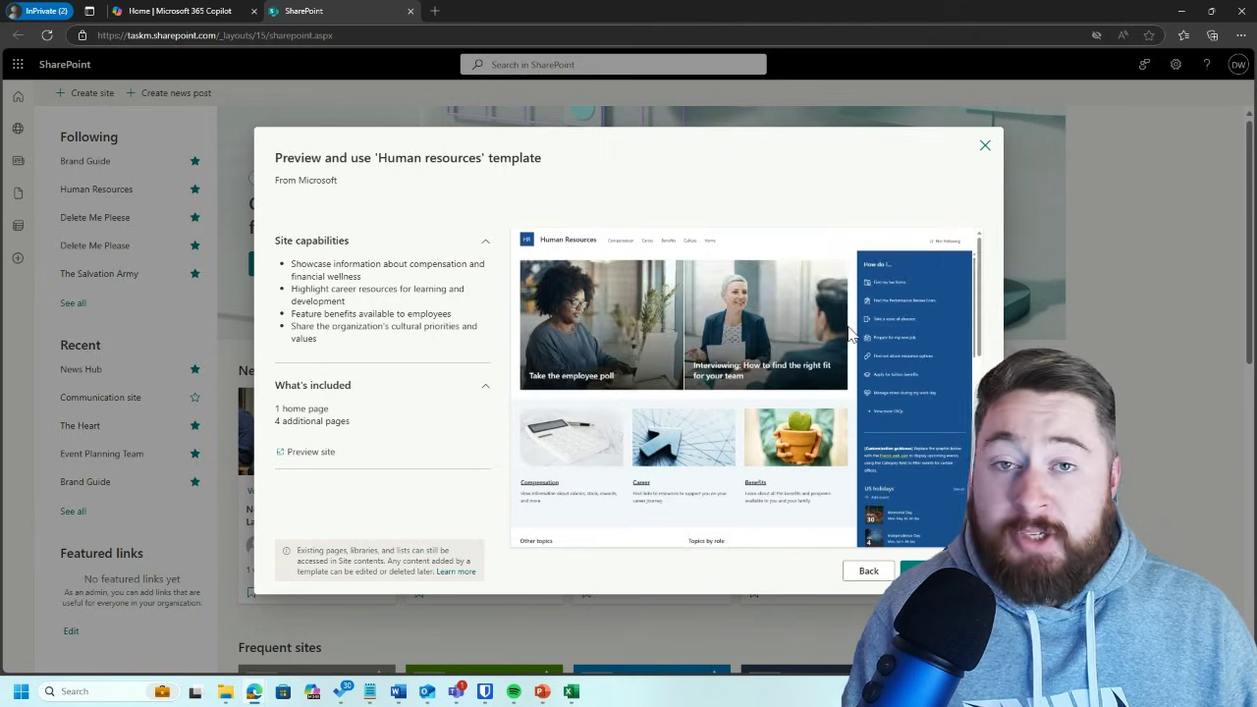
left_click(861, 576)
Preview the Leadership connection template and scroll through its capabilities and included pages
scroll(743, 393, "down", 3)
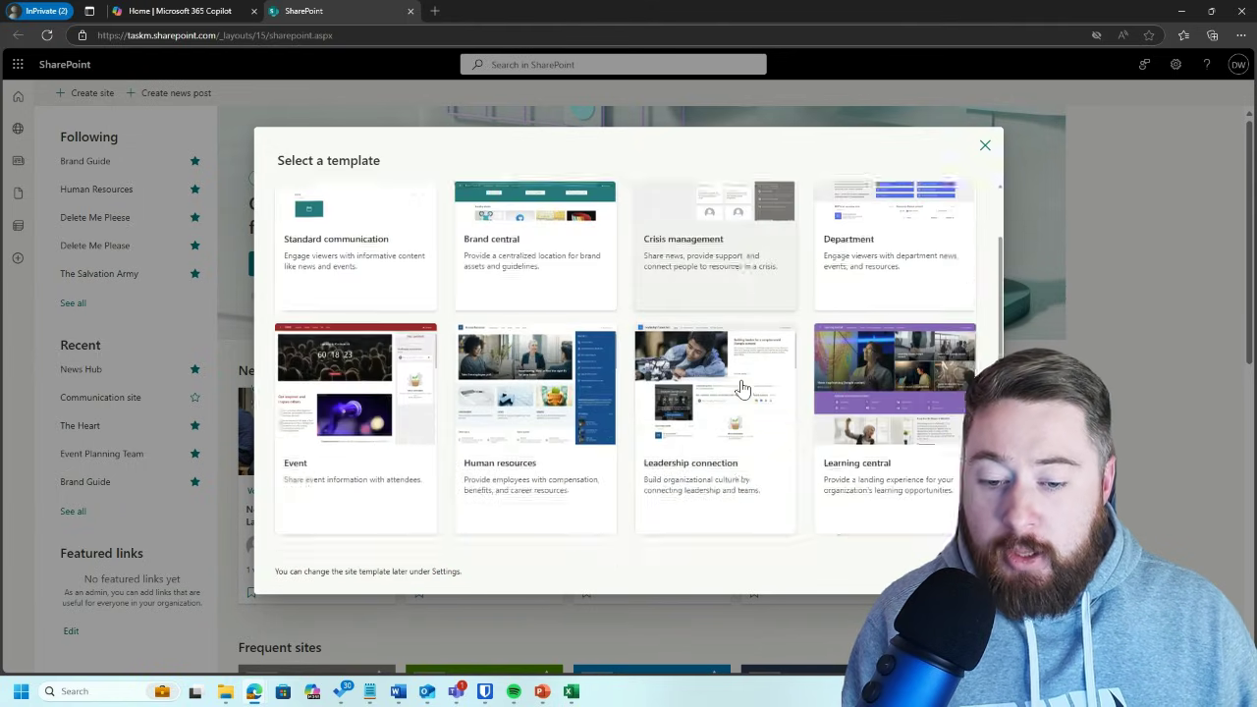
left_click(712, 337)
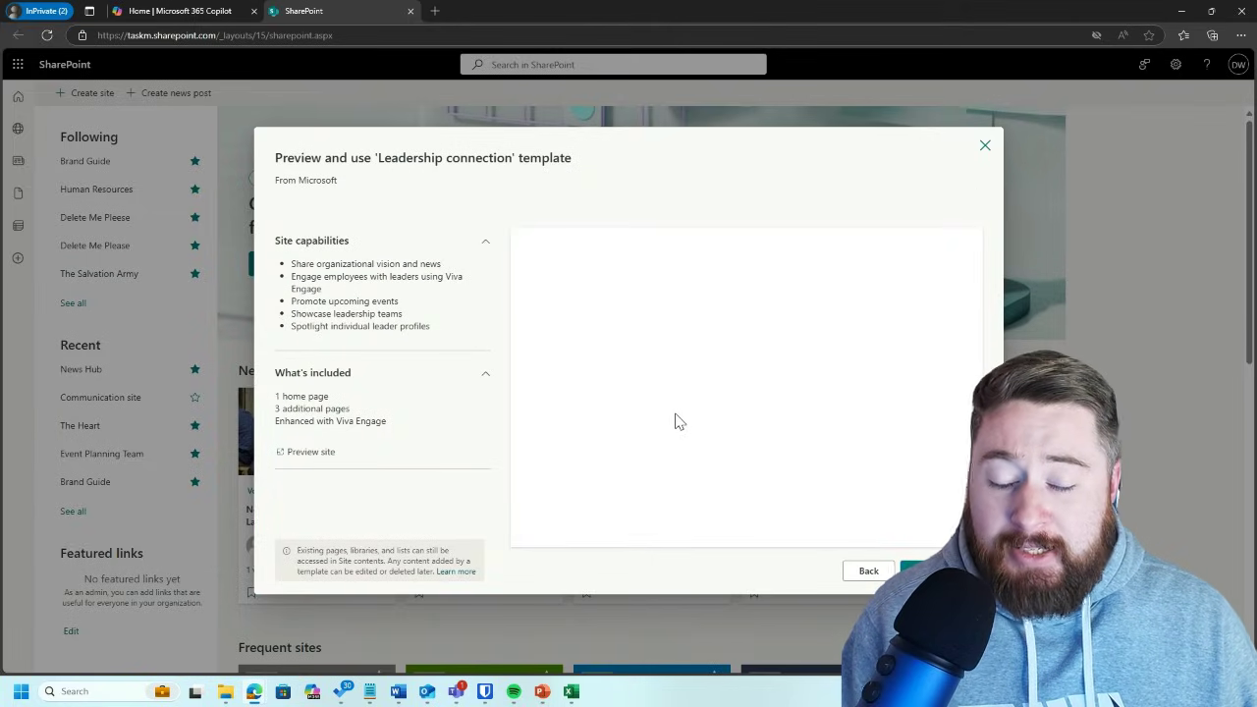
scroll(749, 362, "down", 5)
scroll(646, 438, "down", 3)
scroll(643, 336, "up", 4)
scroll(746, 322, "up", 2)
Preview the Learning central template, then return to the gallery and scroll further down
left_click(867, 570)
scroll(807, 462, "down", 4)
left_click(889, 408)
scroll(677, 389, "down", 3)
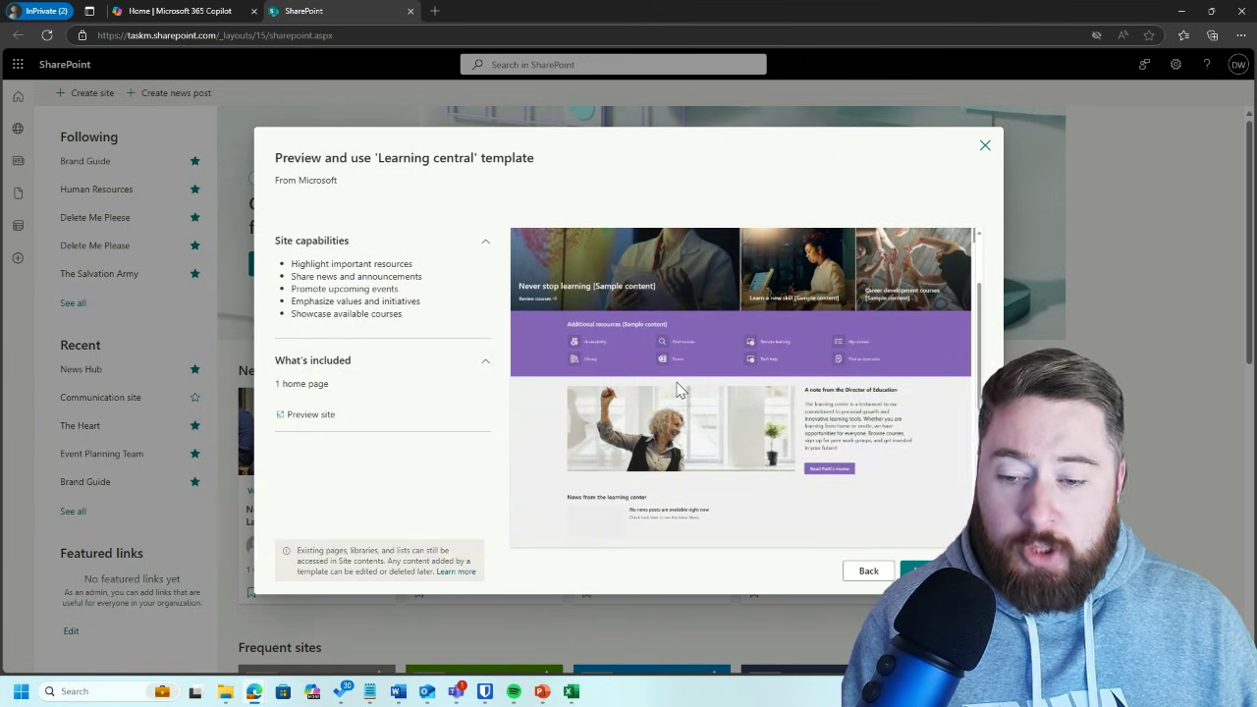
scroll(677, 389, "up", 3)
left_click(866, 569)
scroll(726, 501, "down", 3)
scroll(719, 492, "down", 5)
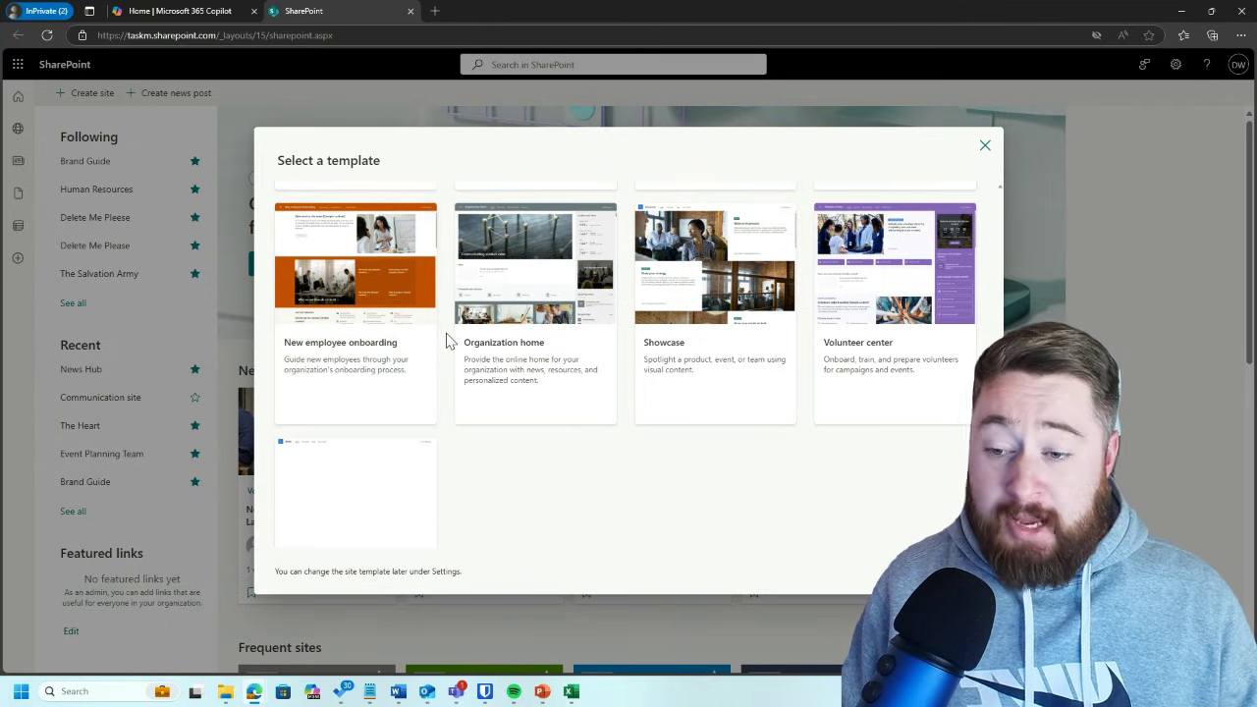
Preview the New employee onboarding template, scroll through it, and return to the gallery
left_click(332, 279)
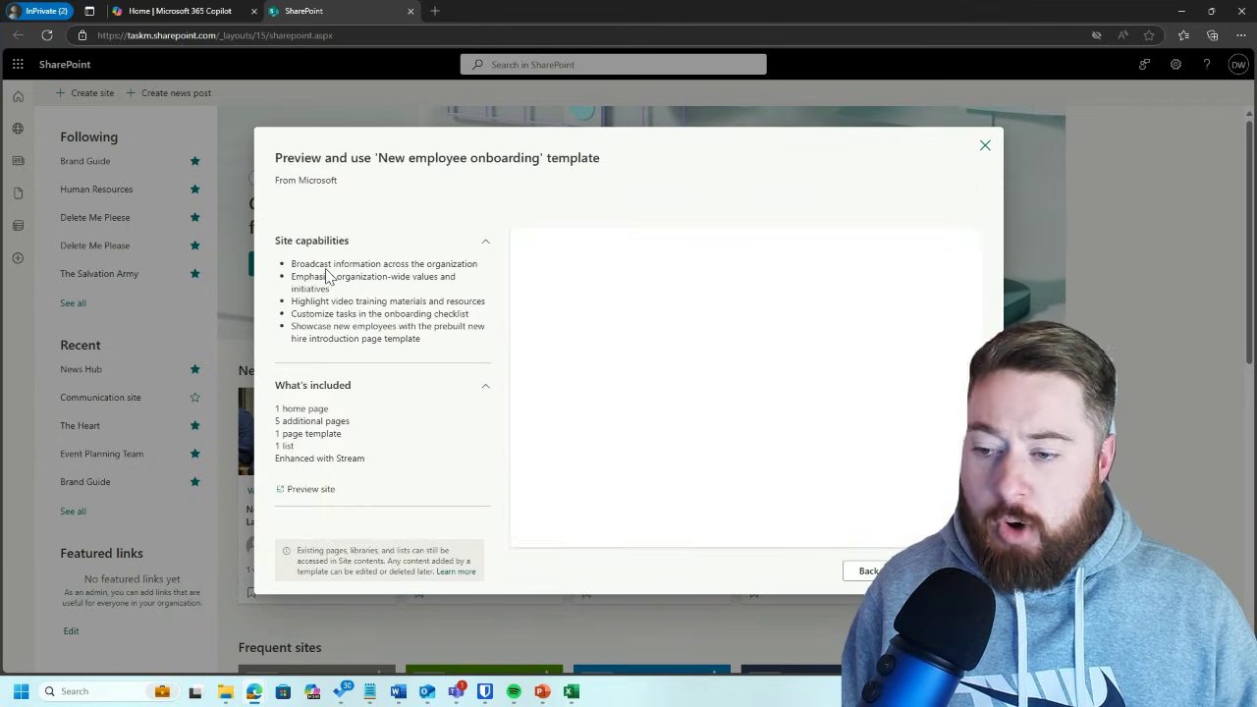
scroll(742, 393, "down", 5)
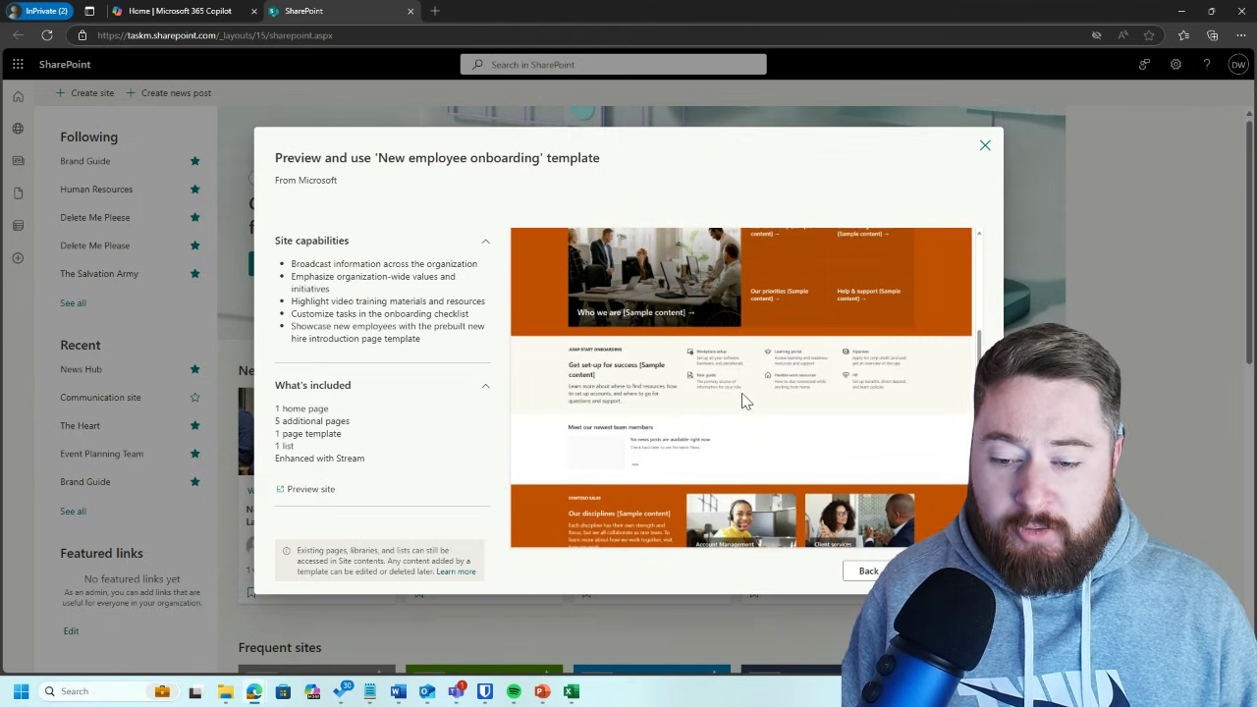
scroll(612, 393, "up", 4)
scroll(612, 393, "down", 3)
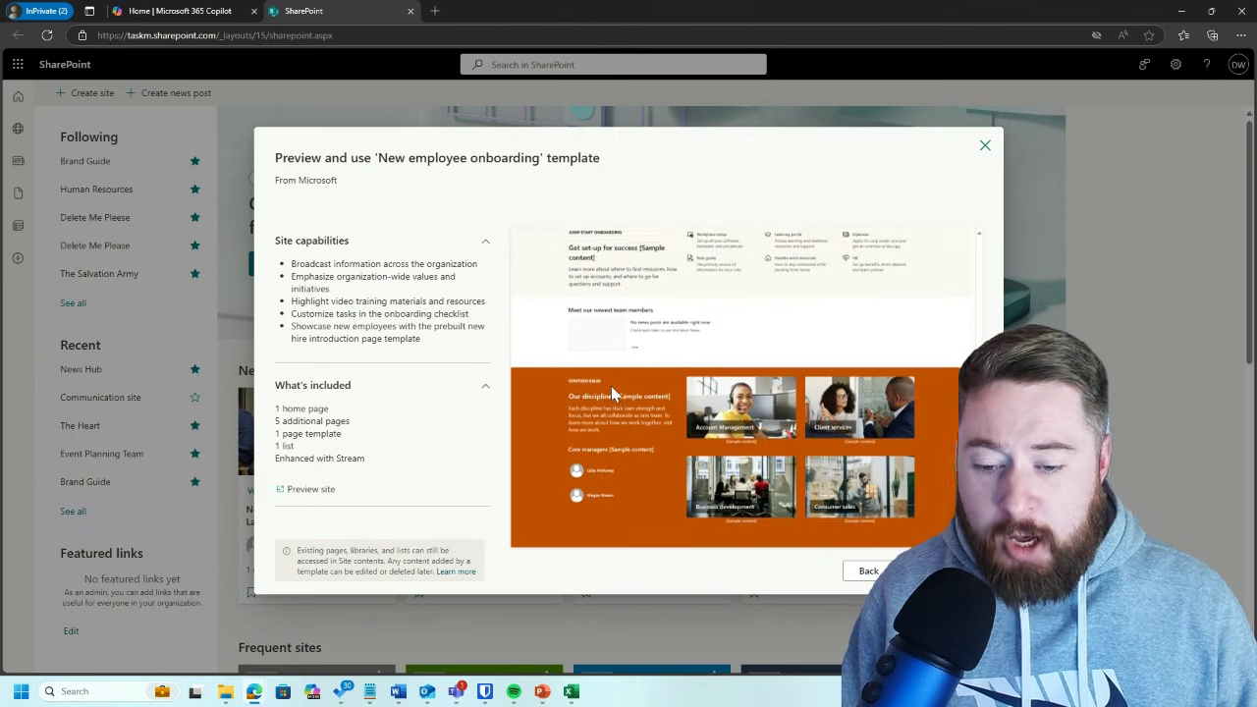
scroll(828, 408, "up", 2)
scroll(825, 408, "up", 3)
left_click(867, 570)
scroll(660, 337, "down", 10)
scroll(661, 412, "up", 2)
Preview the Organization home template, then return to the gallery's last row
left_click(522, 326)
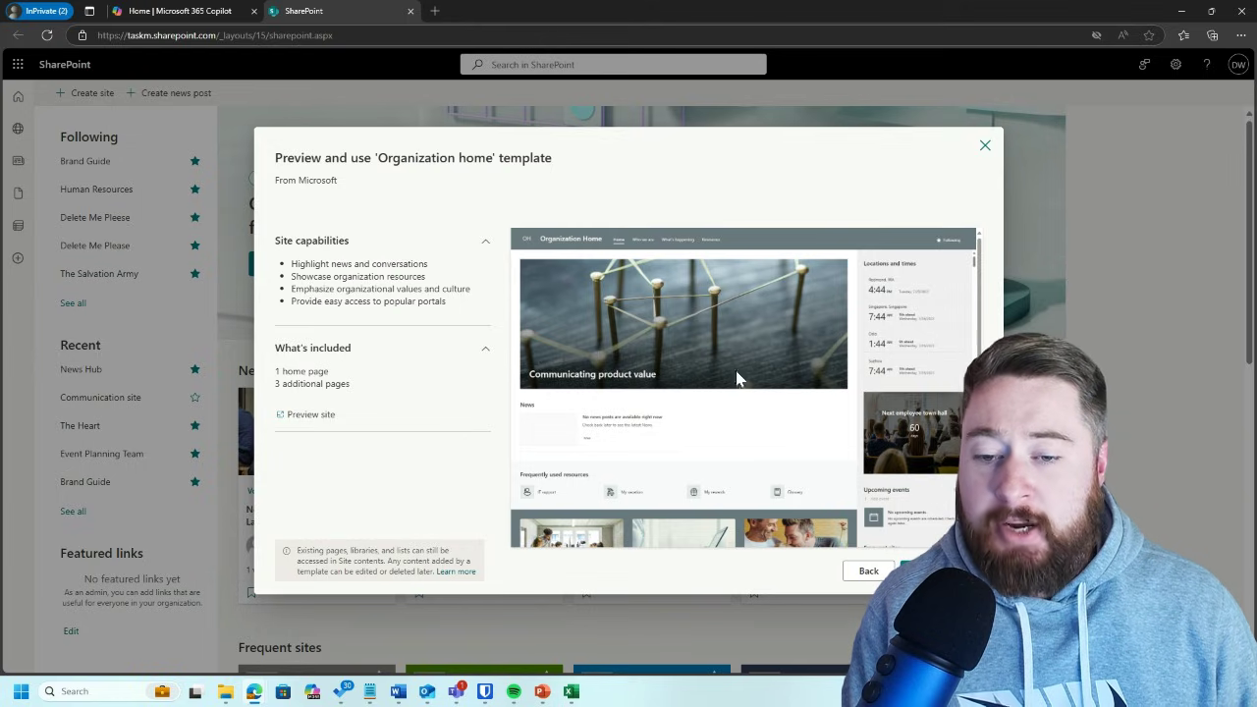
scroll(780, 369, "down", 1)
scroll(676, 332, "down", 1)
left_click(870, 572)
scroll(774, 475, "down", 5)
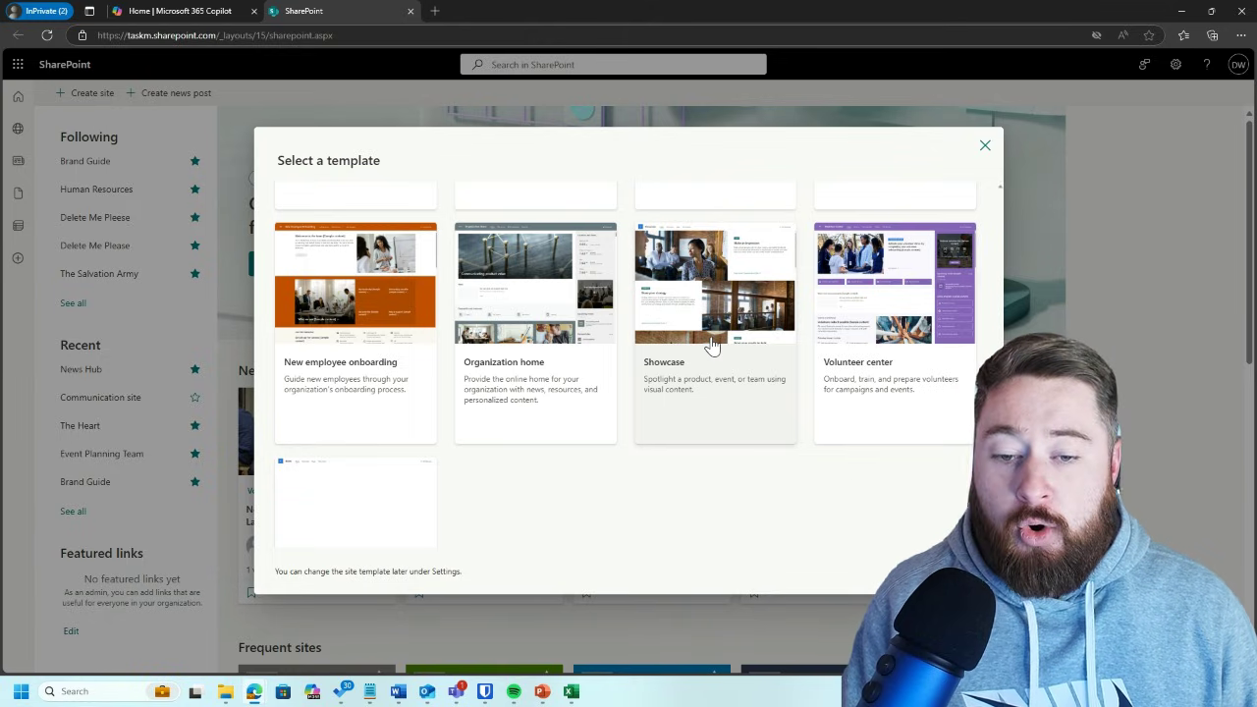
Preview the Showcase template, scroll through it, and return to the gallery
left_click(713, 346)
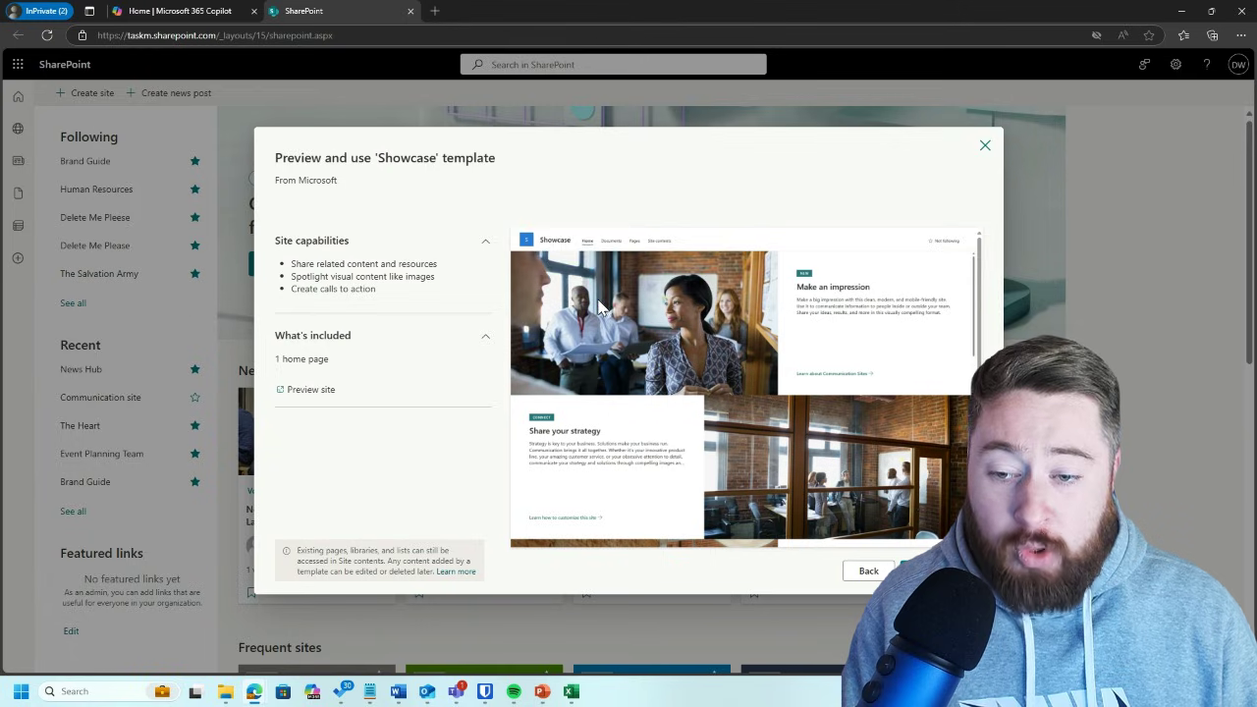
scroll(601, 306, "down", 1)
scroll(772, 296, "down", 4)
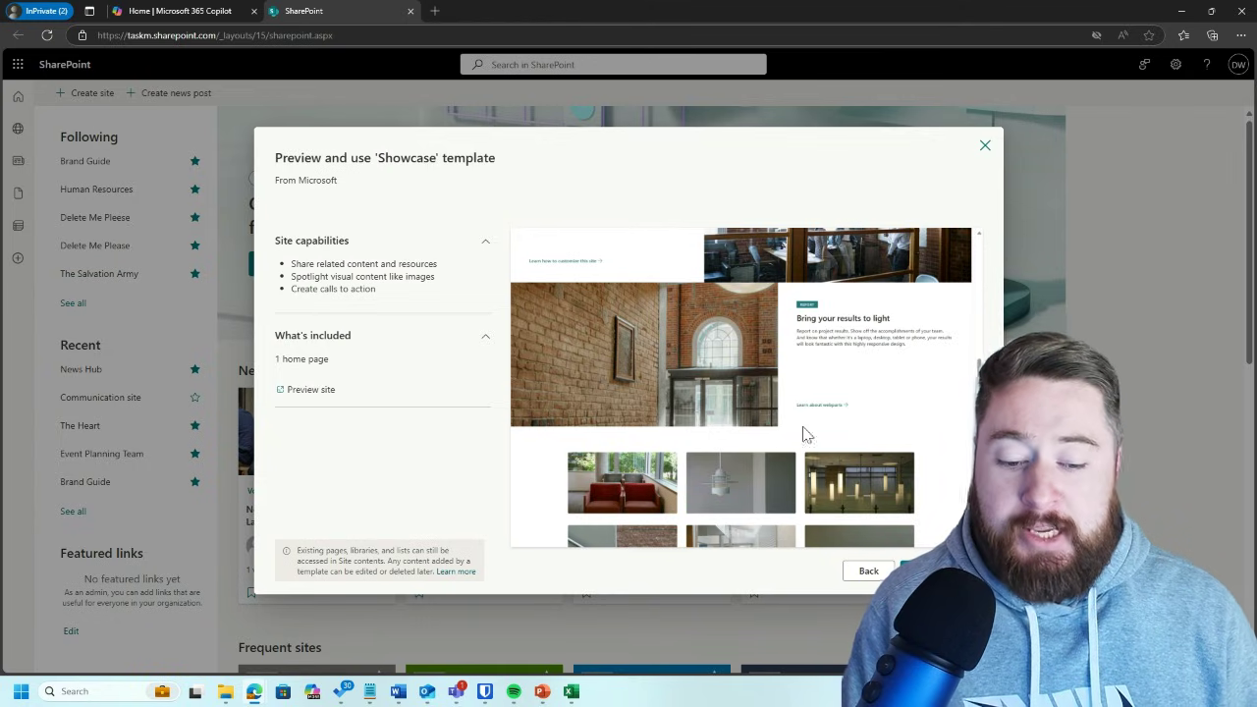
left_click(869, 572)
Open the Volunteer center template preview
scroll(857, 428, "down", 10)
scroll(861, 441, "up", 2)
left_click(861, 441)
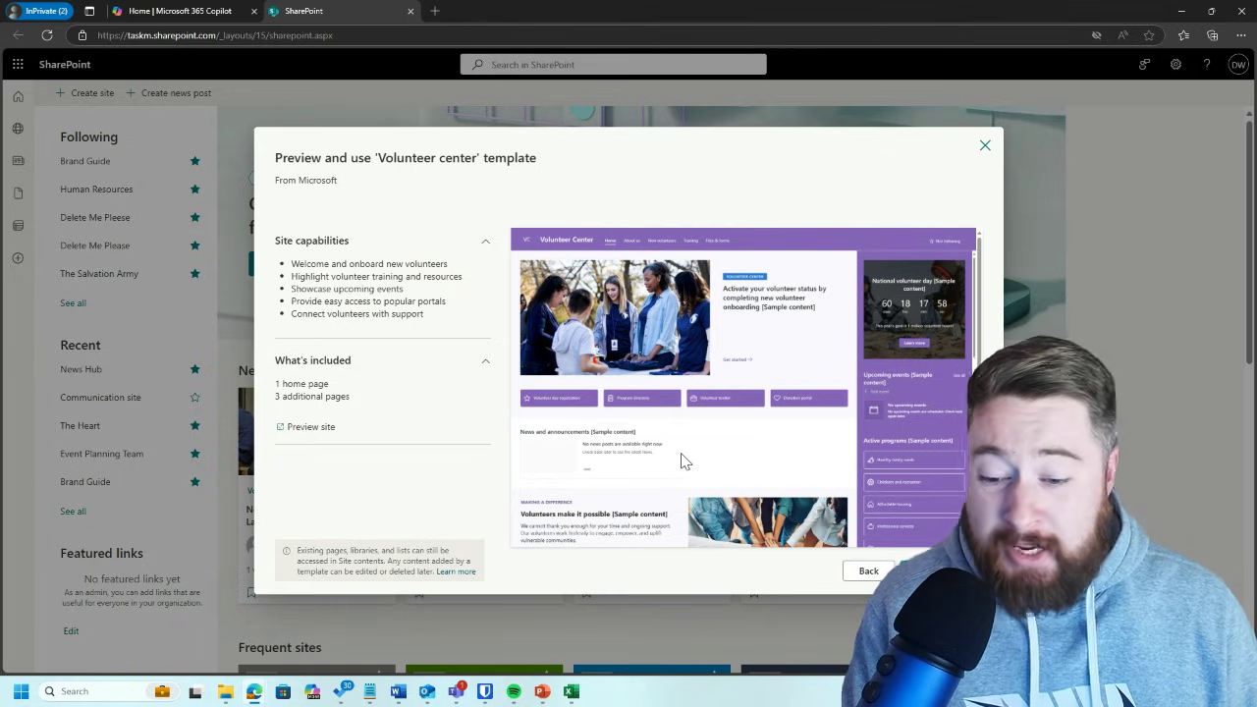
Leave the Volunteer center preview and briefly reopen the Showcase template preview
right_click(853, 580)
key("Escape")
left_click(866, 574)
scroll(683, 488, "down", 3)
left_click(724, 384)
left_click(870, 573)
Briefly preview Learning central again and return to the template gallery
left_click(898, 514)
left_click(868, 570)
scroll(864, 570, "down", 5)
scroll(823, 468, "up", 1)
Reopen the Volunteer center preview and scroll through its home and additional pages
left_click(874, 294)
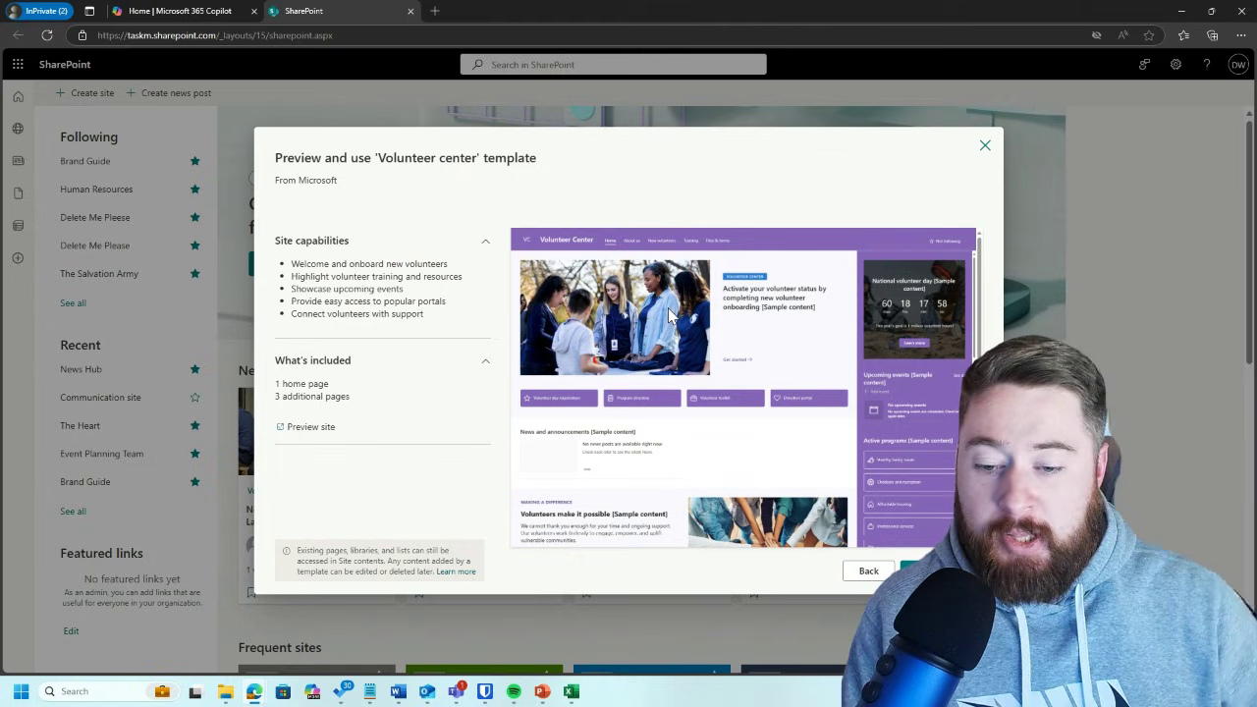
scroll(678, 324, "down", 2)
scroll(747, 343, "down", 3)
scroll(748, 337, "down", 2)
scroll(723, 365, "down", 1)
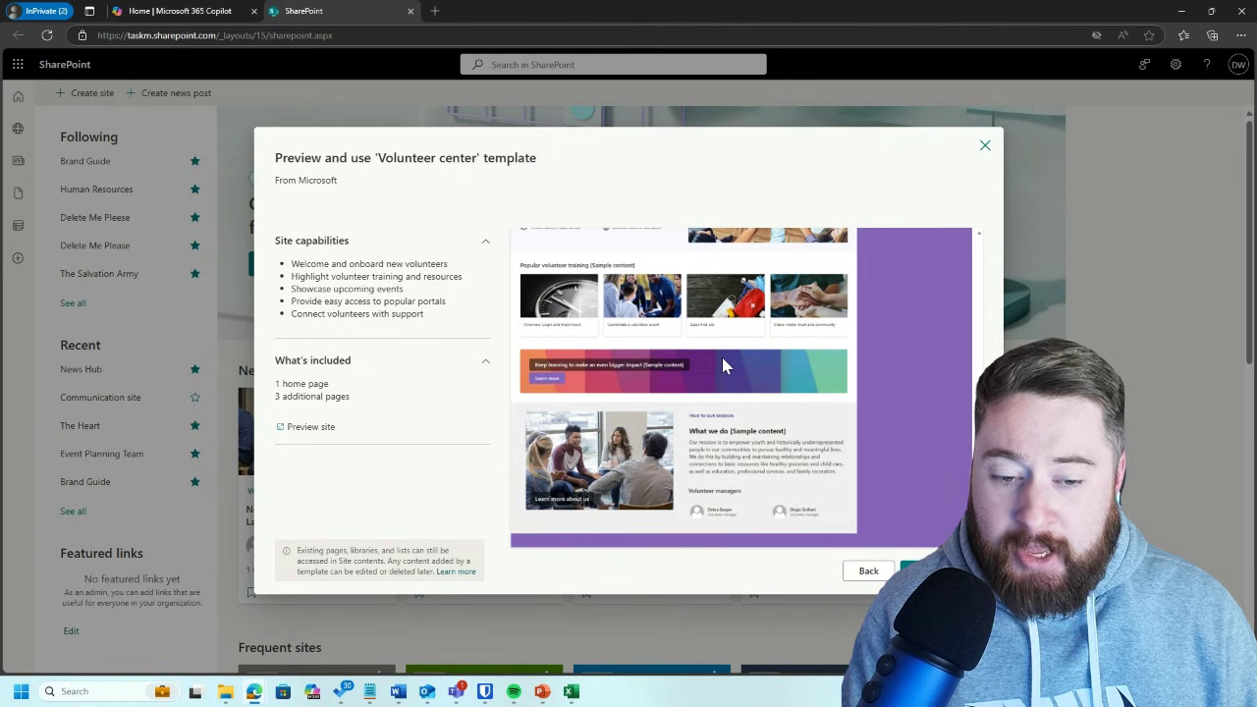
scroll(723, 366, "up", 7)
scroll(884, 384, "down", 6)
scroll(919, 462, "down", 2)
left_click(868, 571)
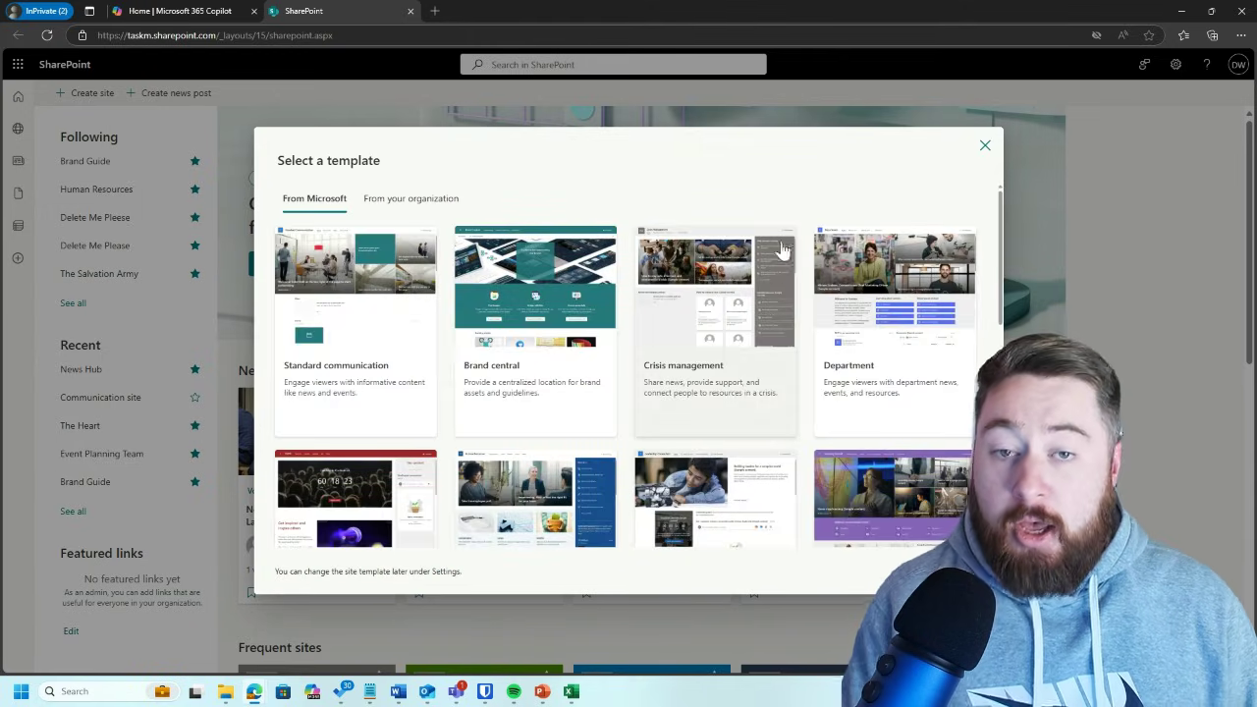